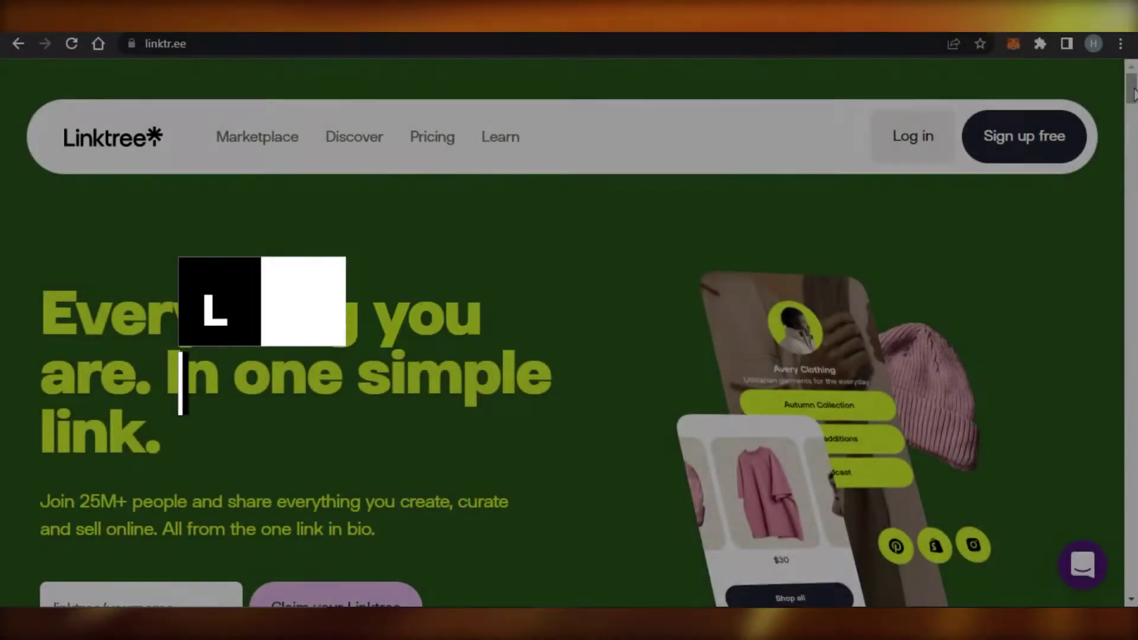
Browse the linktr.ee homepage, then go through Sign up free into the account's admin dashboard
drag(1133, 96, 1133, 247)
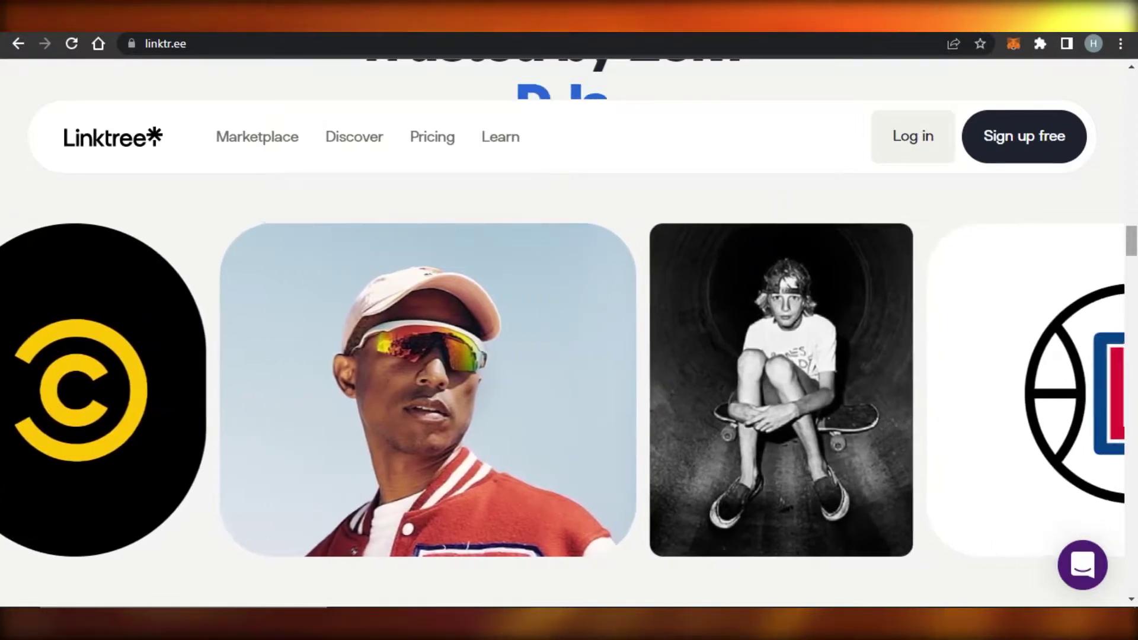
scroll(569, 332, down, 10)
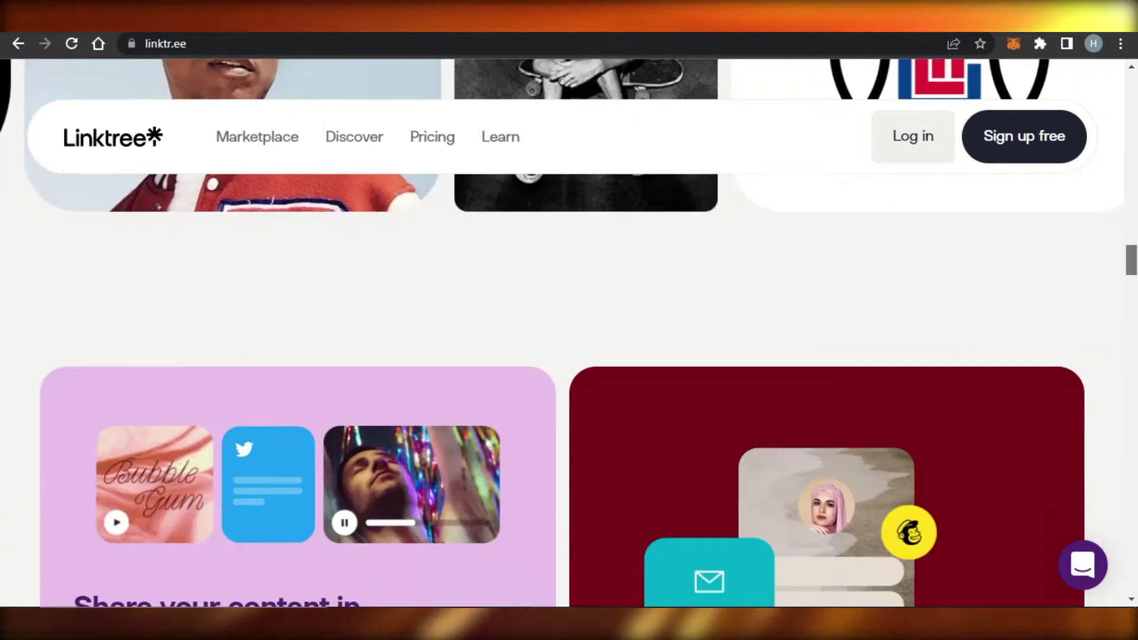
scroll(570, 332, down, 15)
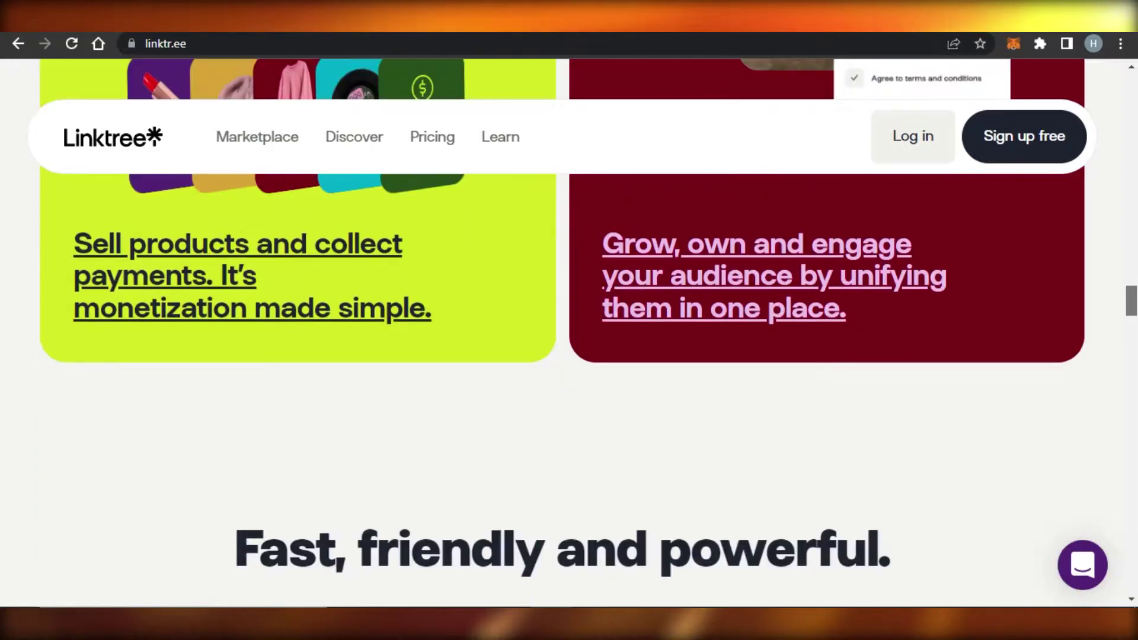
scroll(569, 332, down, 14)
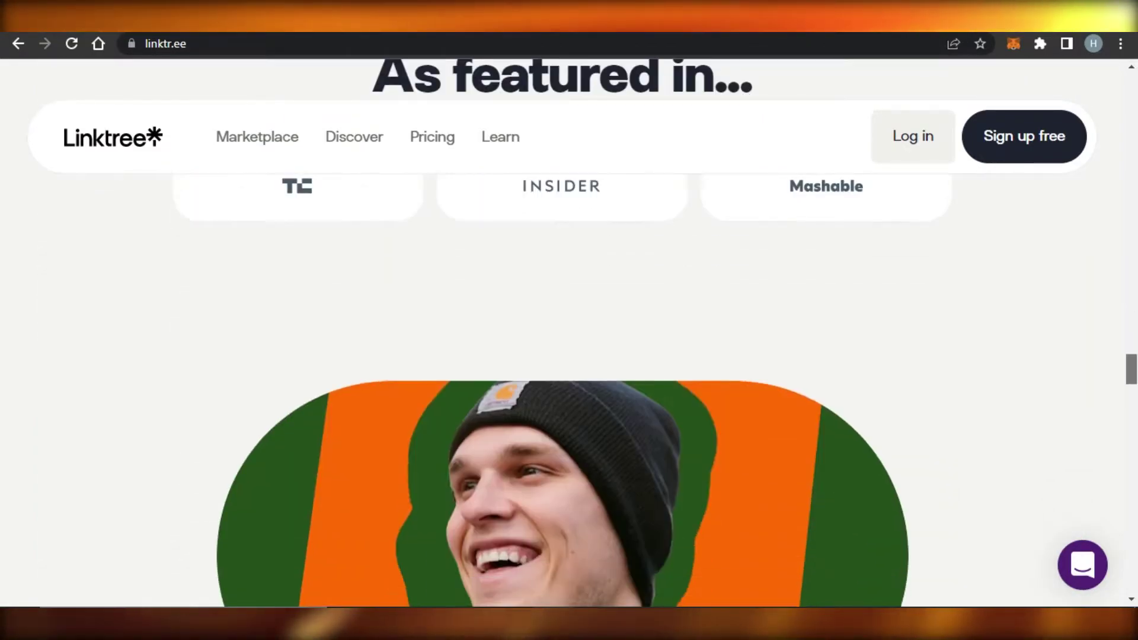
scroll(570, 332, down, 3)
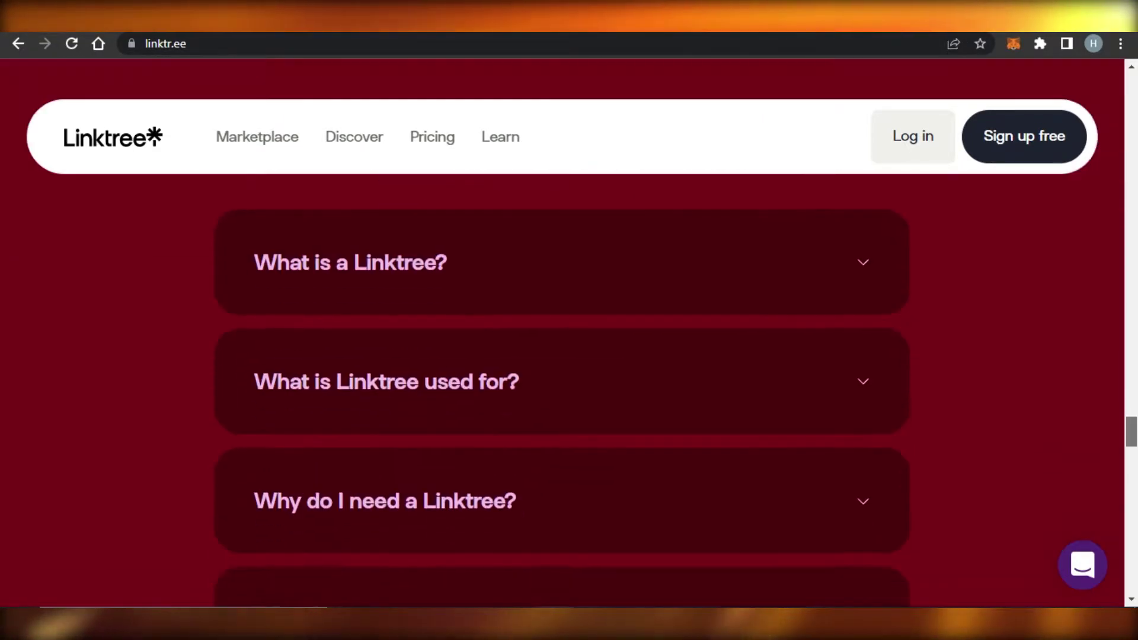
scroll(569, 332, up, 15)
scroll(570, 332, up, 12)
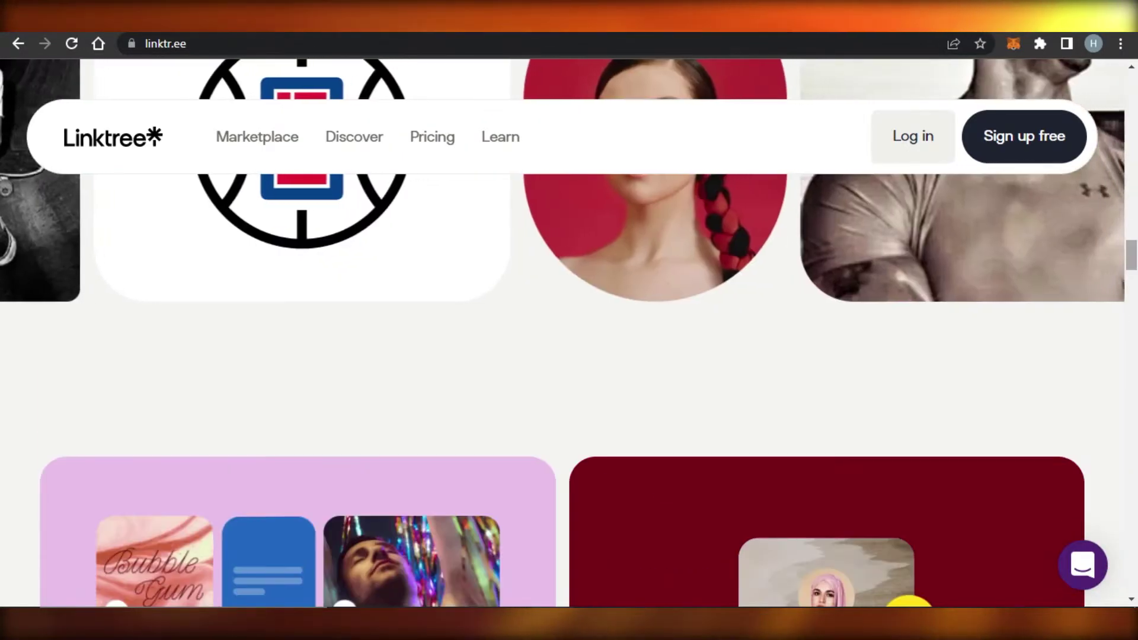
scroll(569, 332, down, 5)
scroll(569, 332, down, 14)
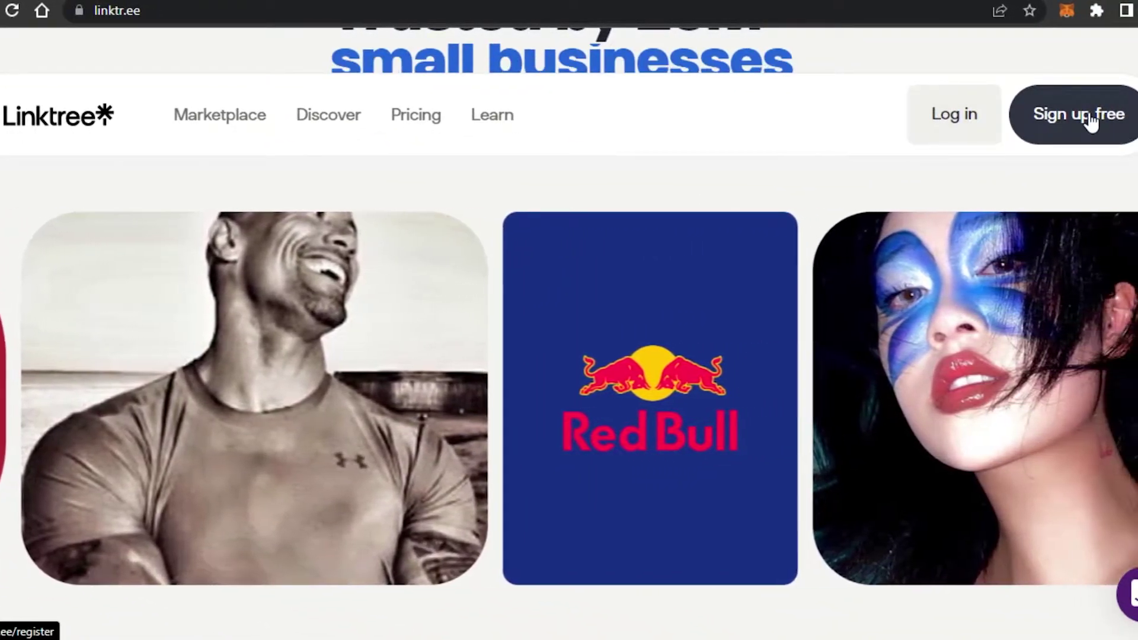
click(1088, 118)
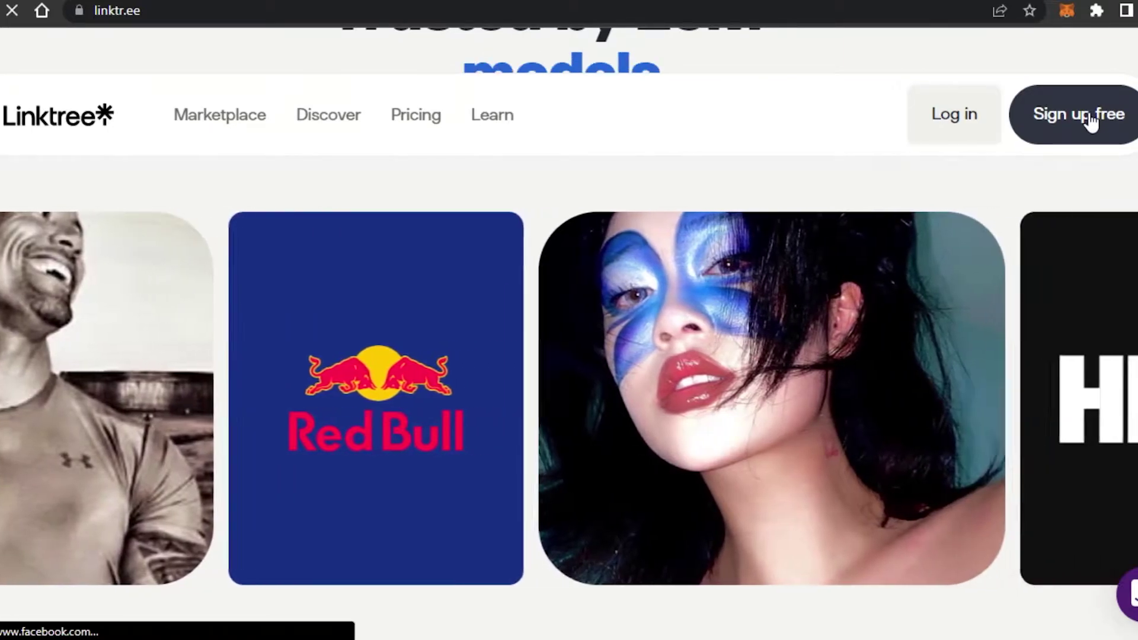
scroll(1079, 219, down, 1)
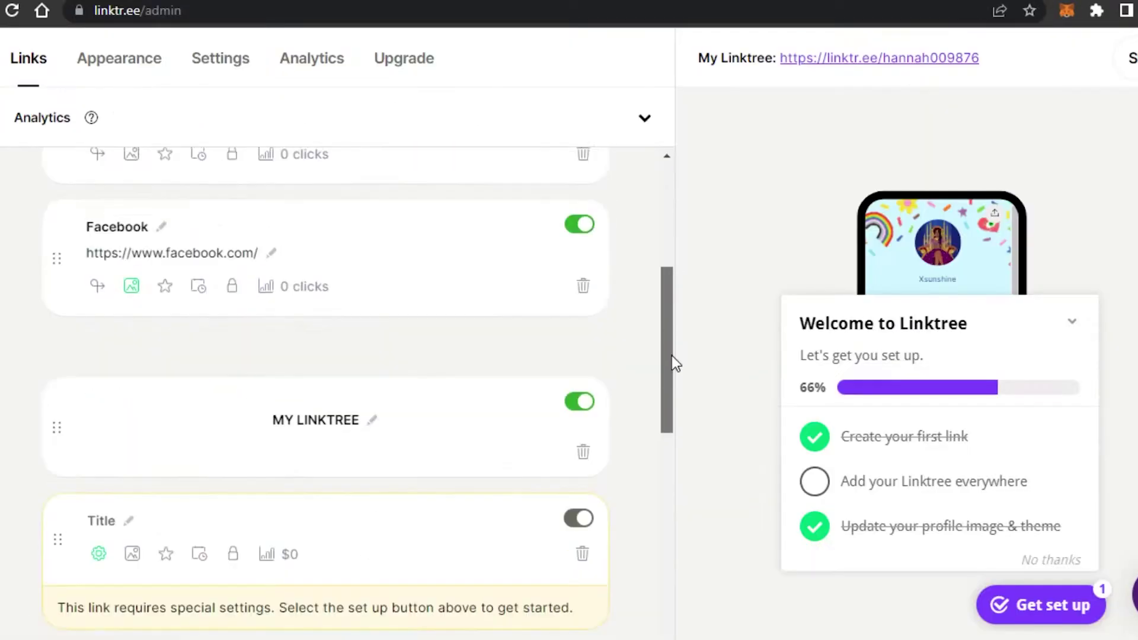
Hide the Welcome to Linktree checklist and review the Phantom, Facebook and YouTube links
drag(673, 359, 682, 218)
click(1072, 321)
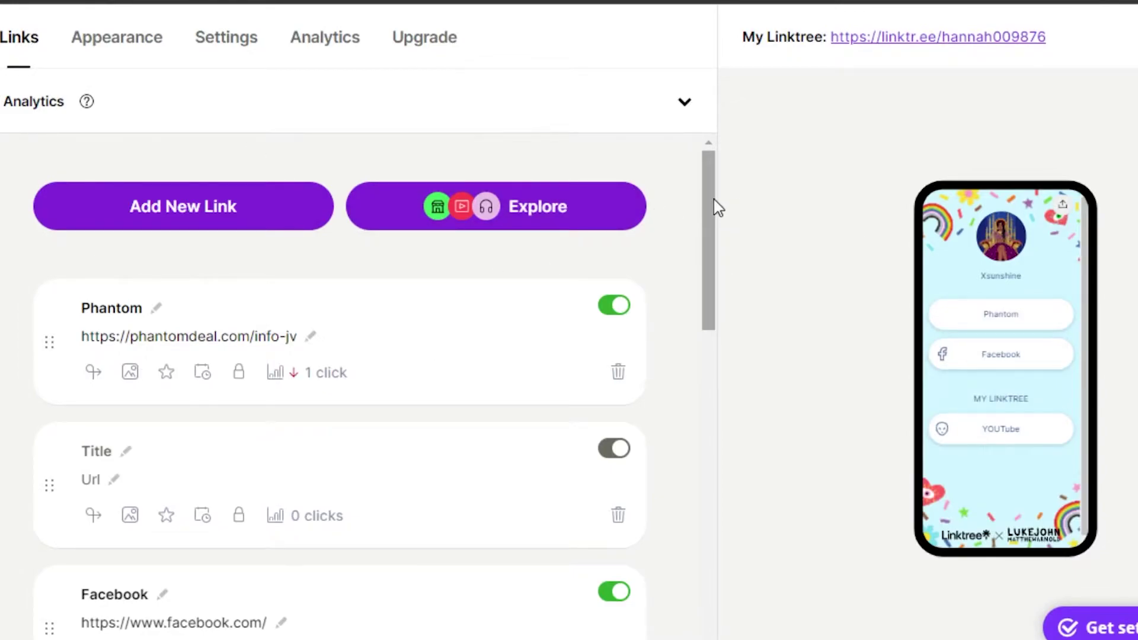
drag(713, 208, 709, 159)
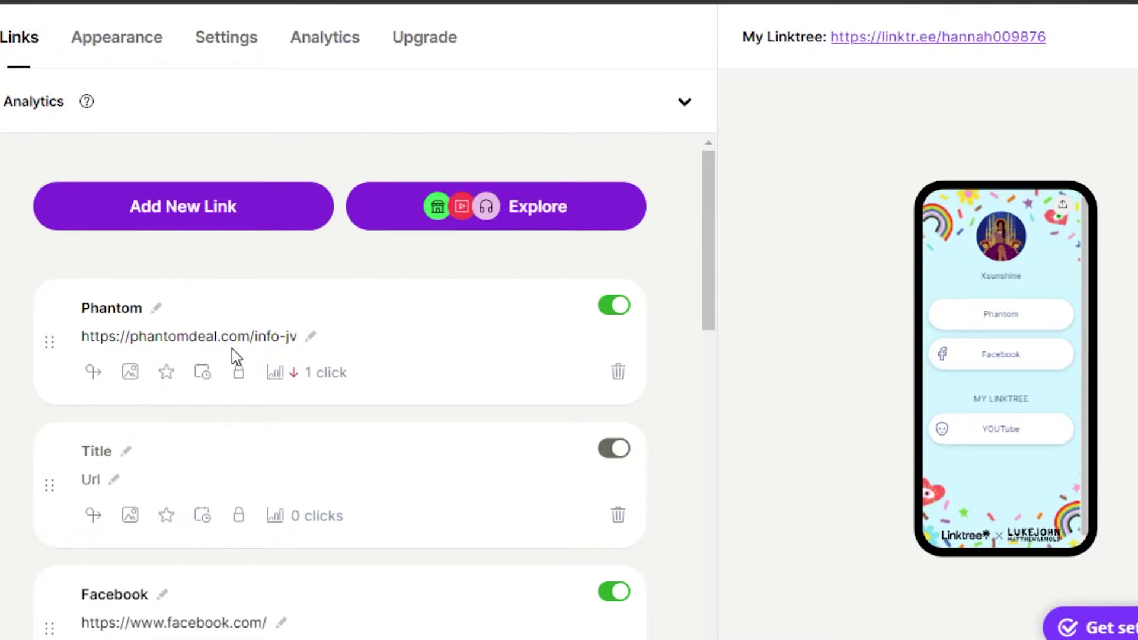
In Appearance, paste the bio 'Sunshine and Rainbows' under the profile title Xsunshine
click(138, 44)
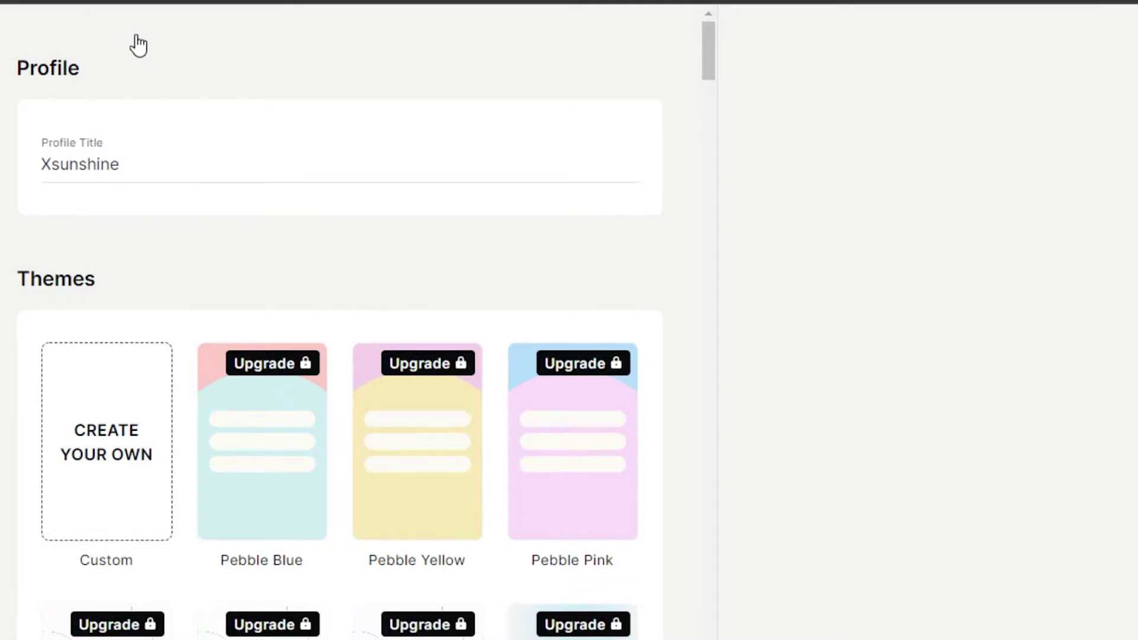
click(236, 40)
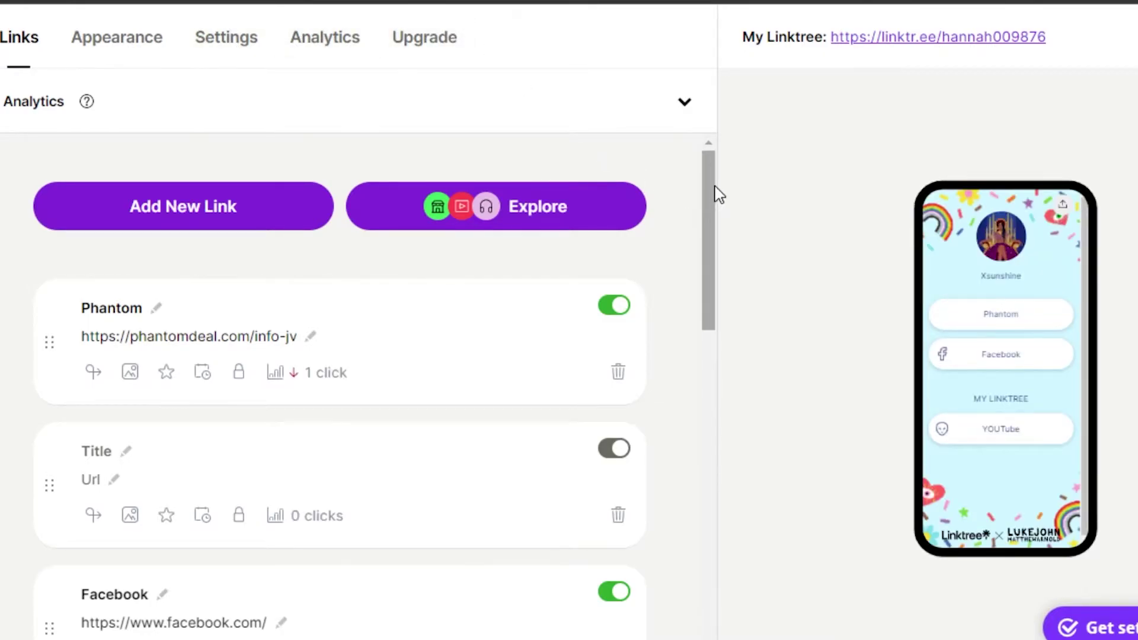
drag(718, 193, 145, 106)
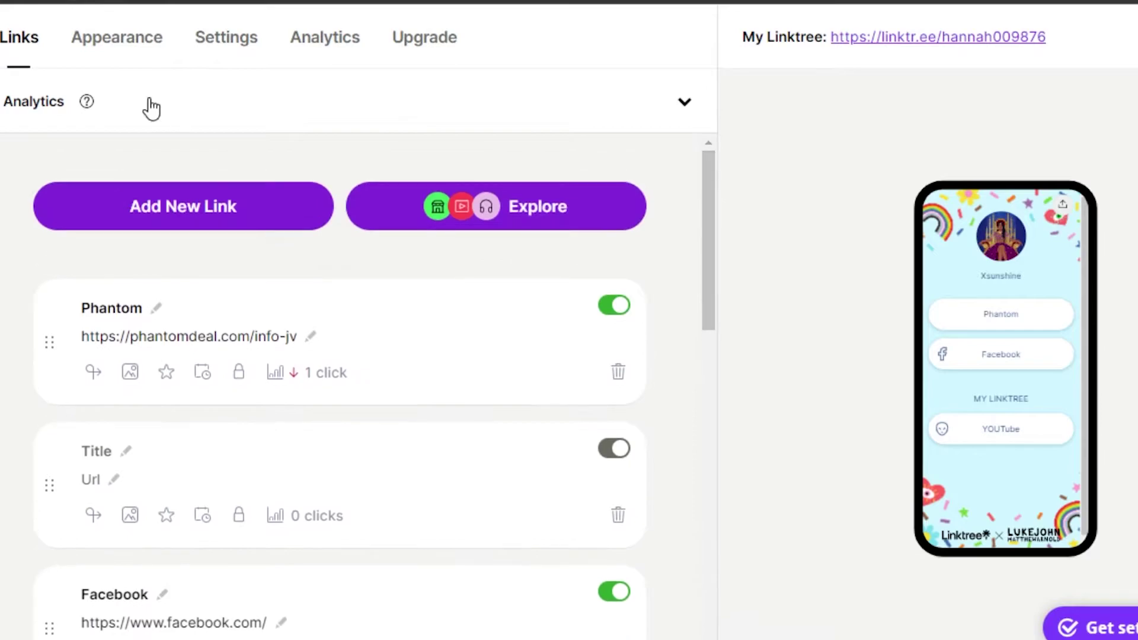
click(125, 34)
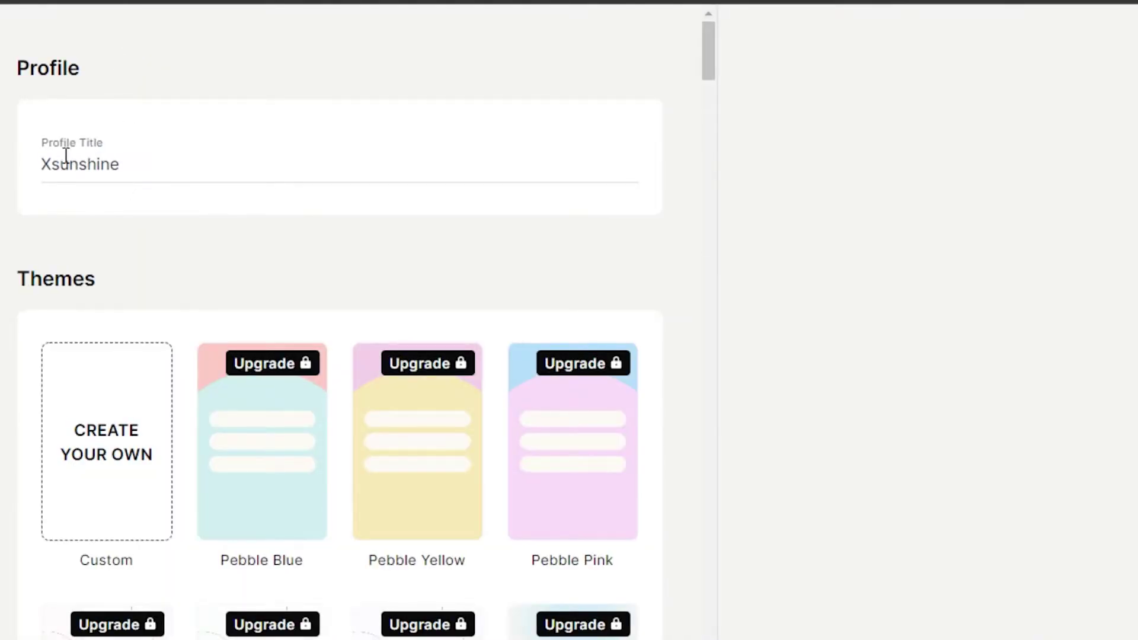
click(134, 160)
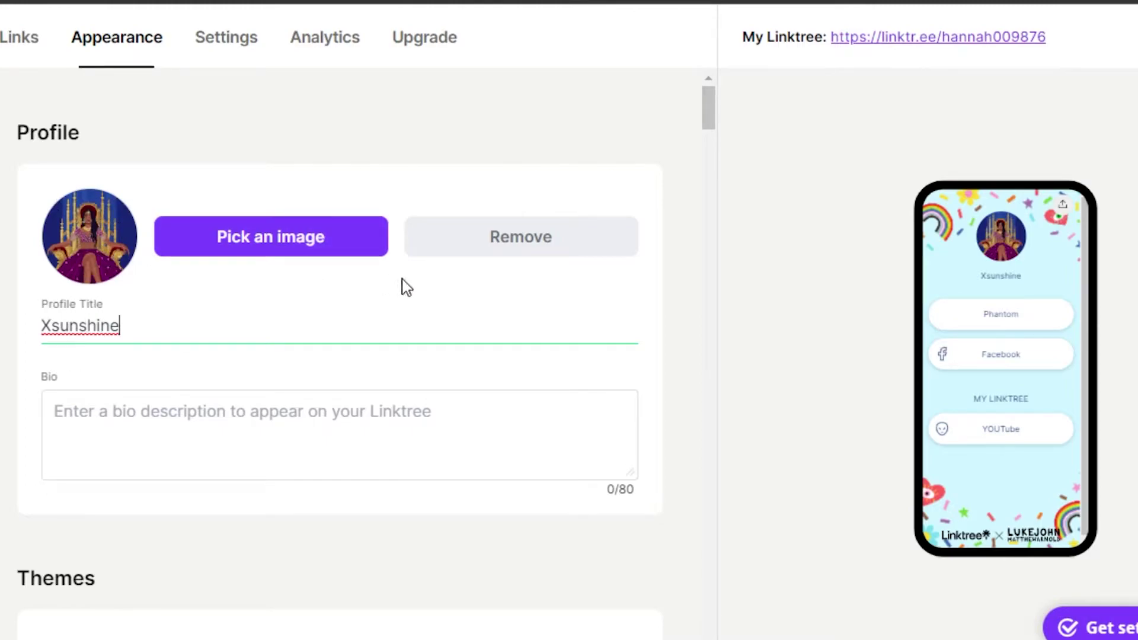
click(149, 415)
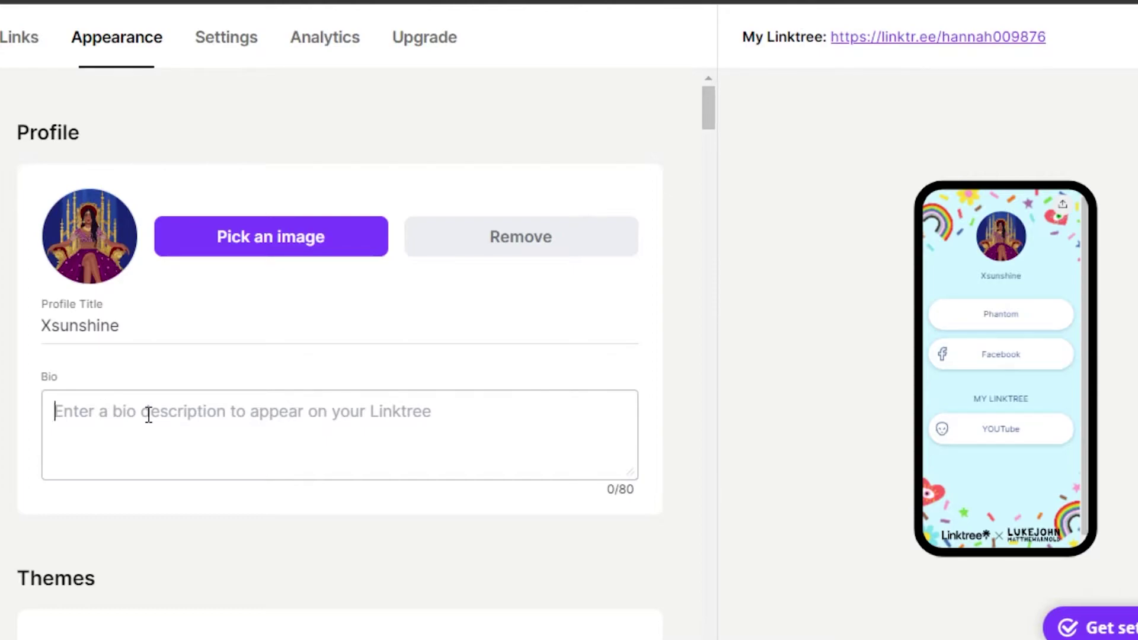
text(Sunshine and Rainbows)
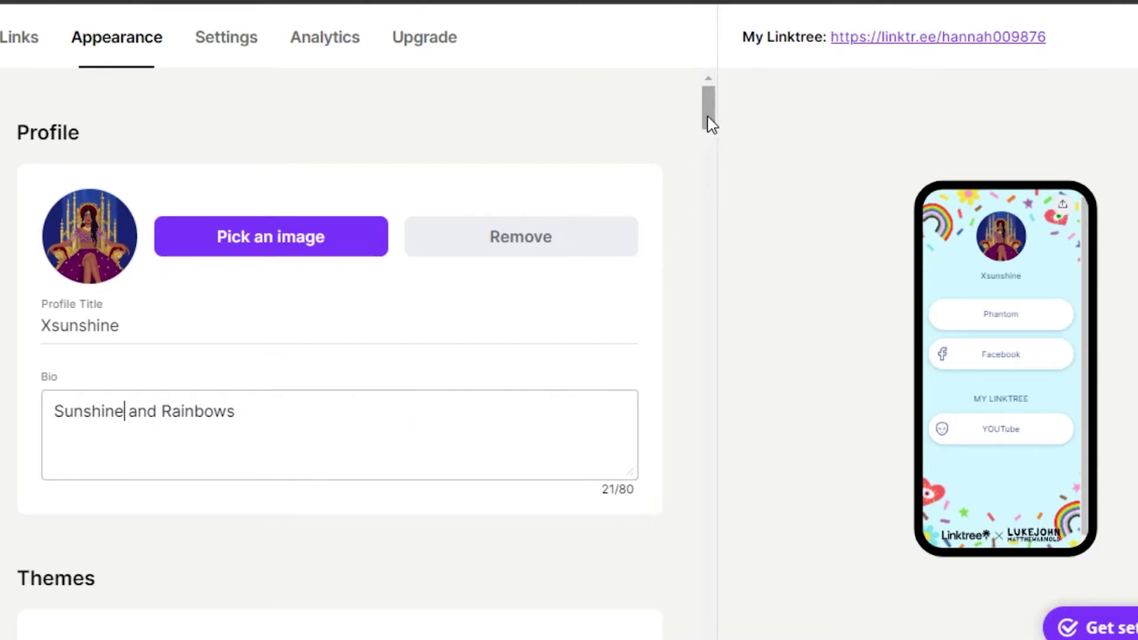
drag(709, 119, 719, 167)
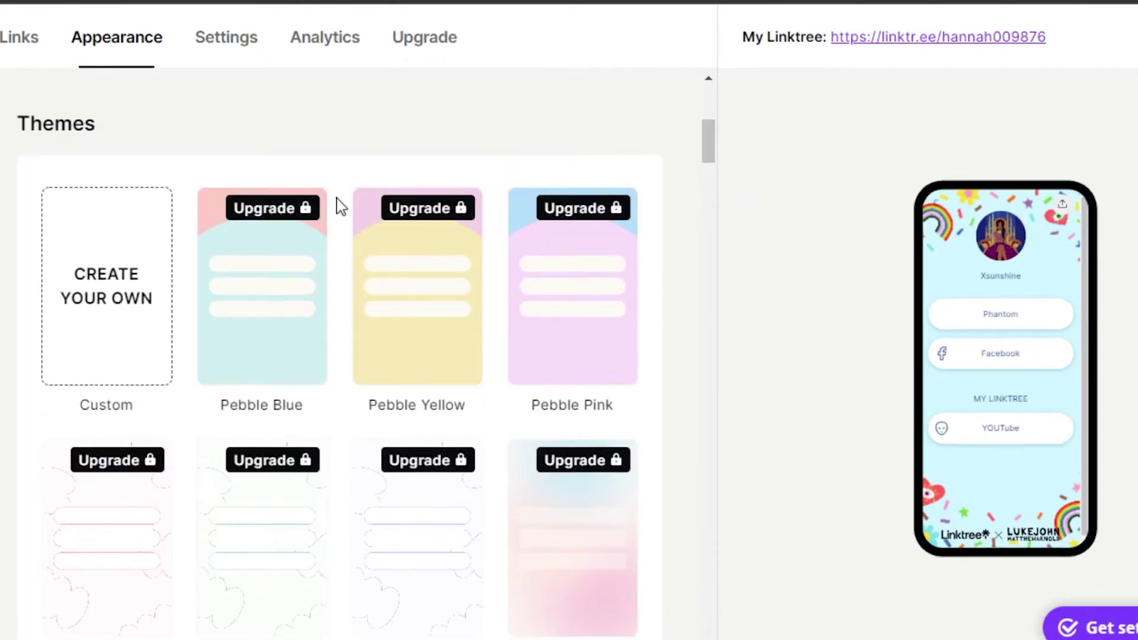
Scroll through the Appearance settings to review the profile section and theme choices
drag(712, 147, 714, 193)
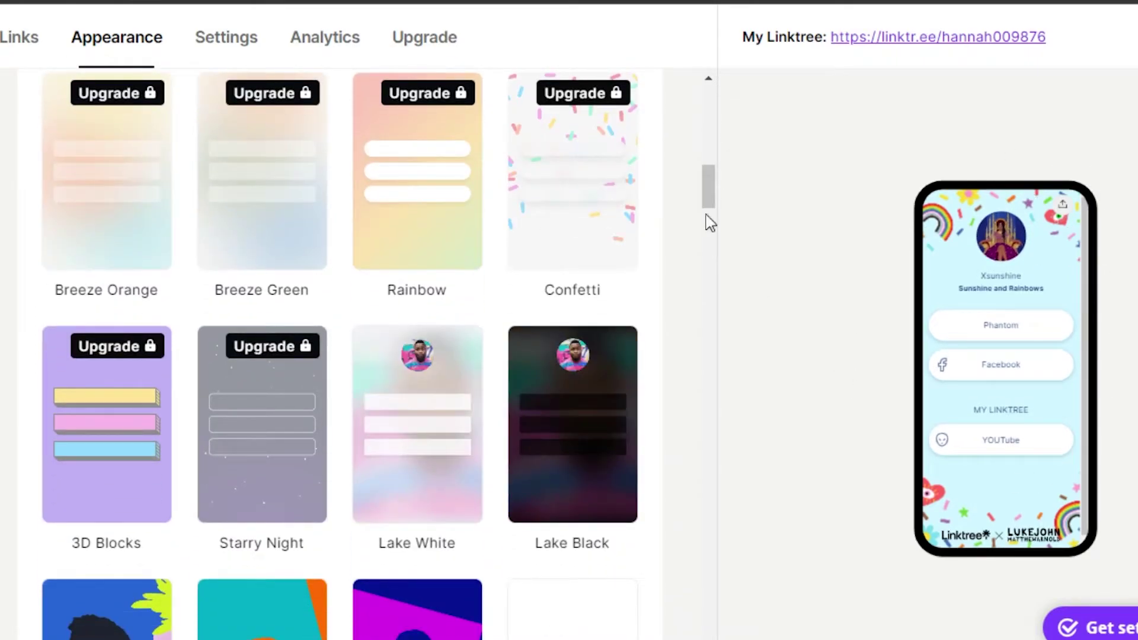
scroll(712, 214, down, 5)
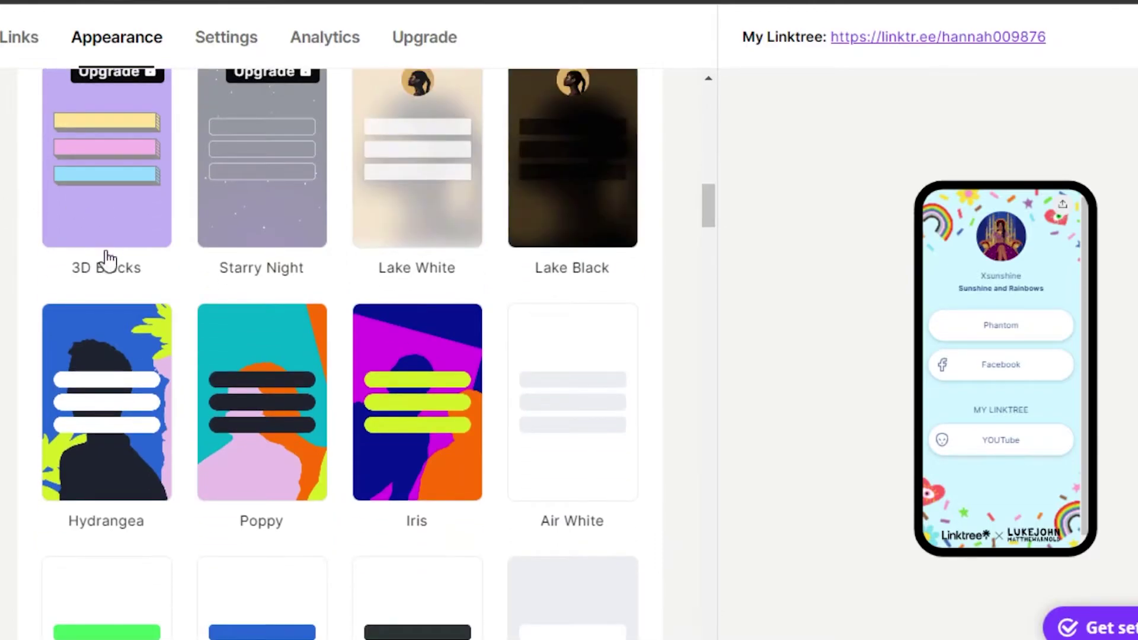
scroll(712, 221, down, 2)
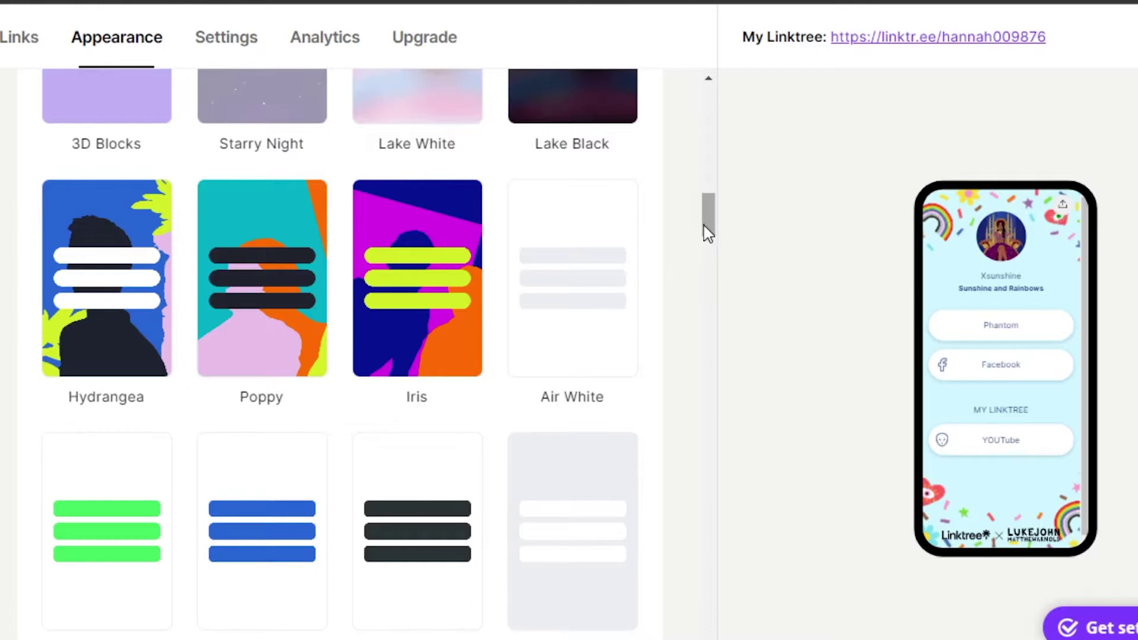
drag(706, 231, 711, 265)
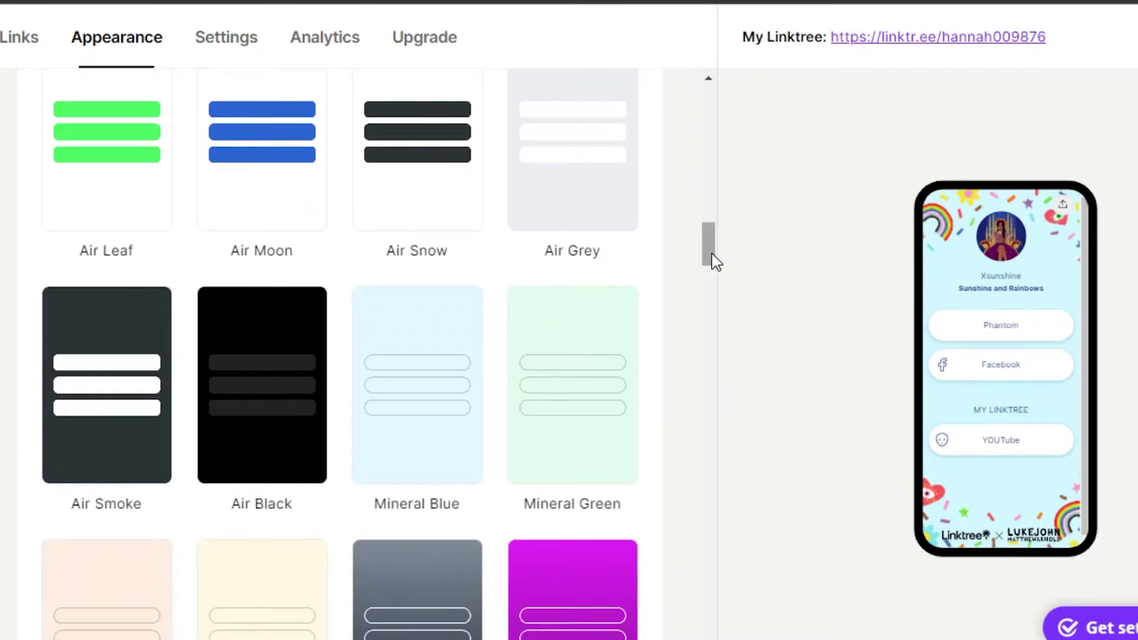
drag(713, 259, 714, 310)
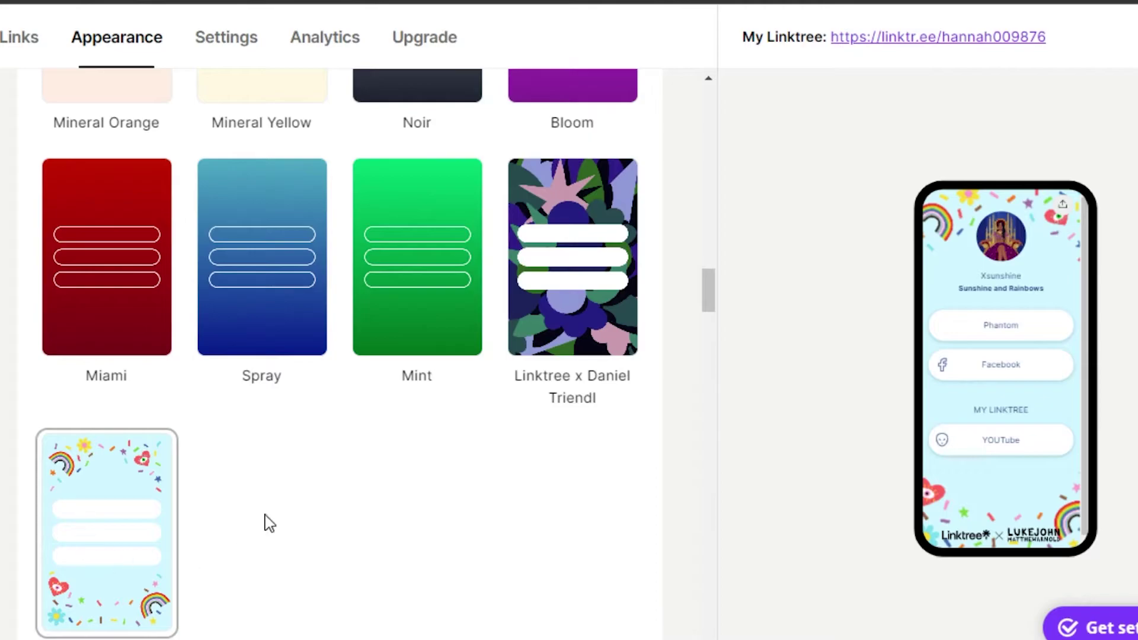
scroll(711, 309, up, 1)
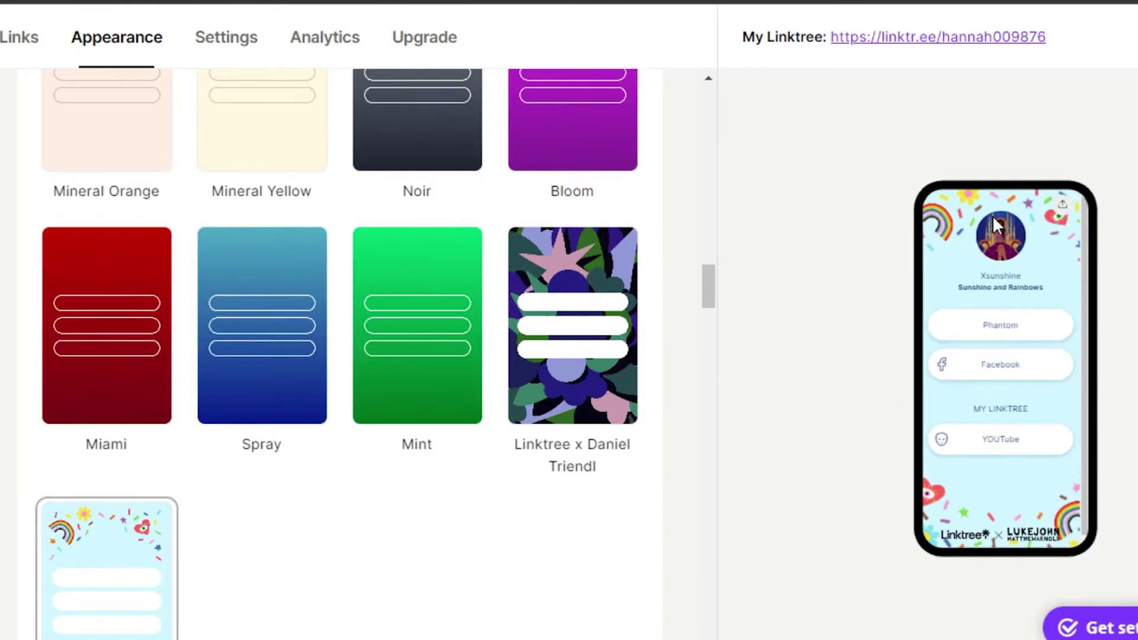
drag(709, 292, 717, 112)
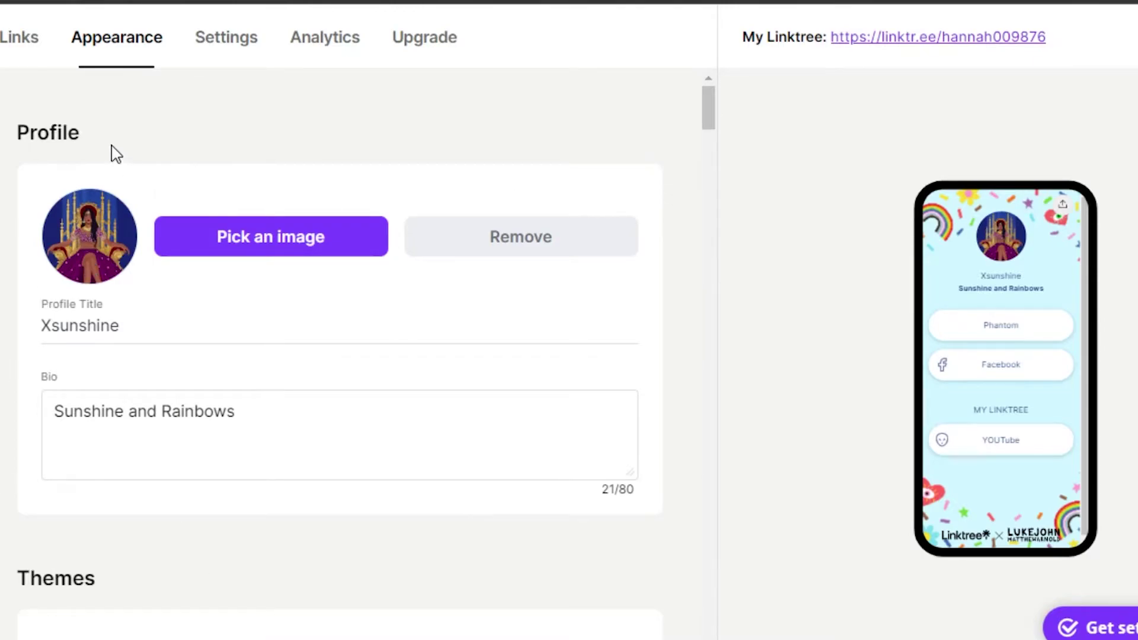
click(23, 60)
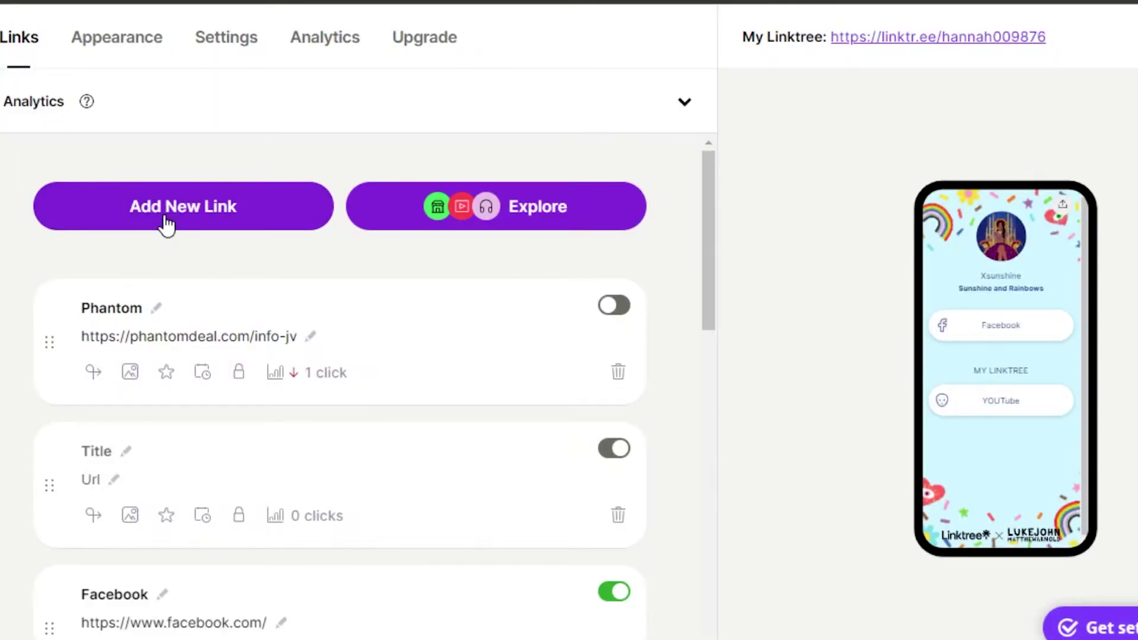
click(166, 225)
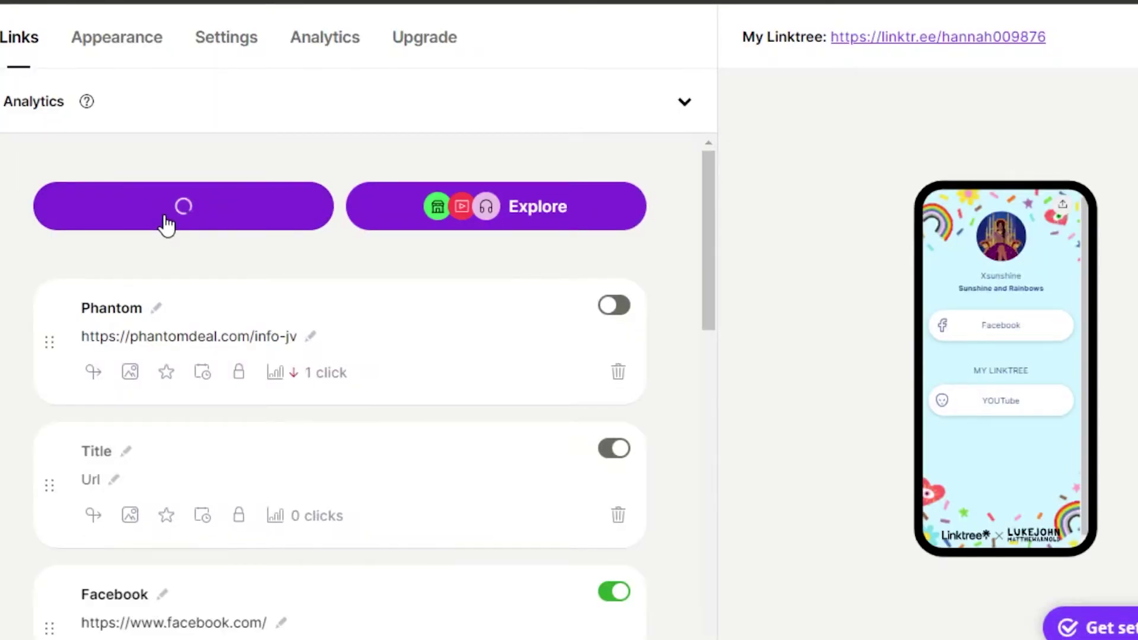
click(126, 314)
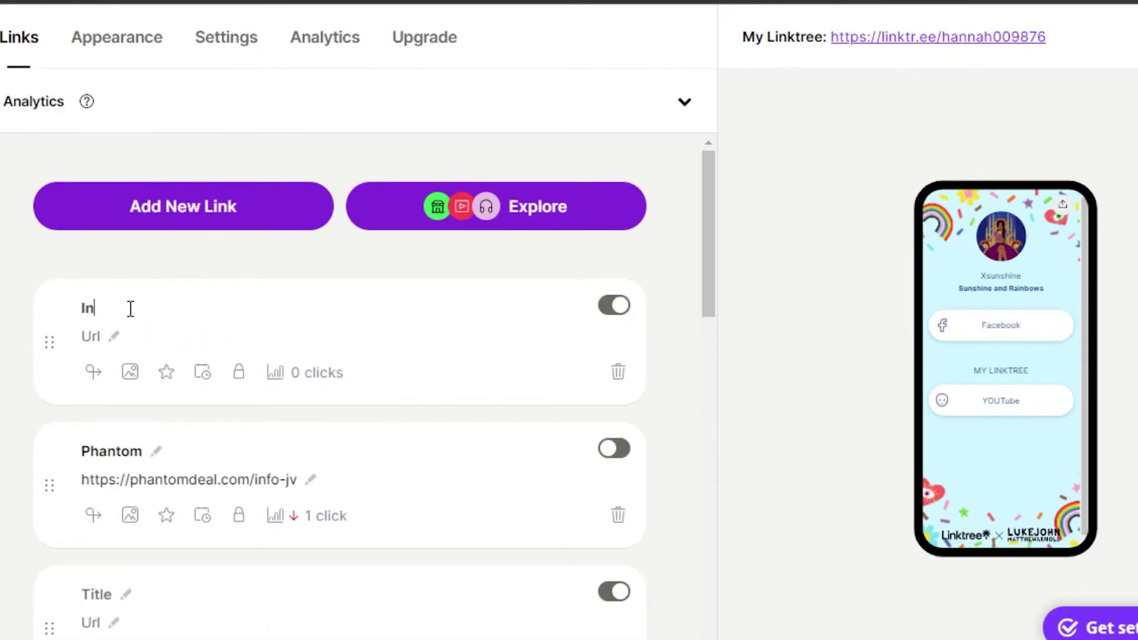
text(Instagram)
key(Return)
click(105, 336)
click(111, 338)
text(https://www.instagram.com/)
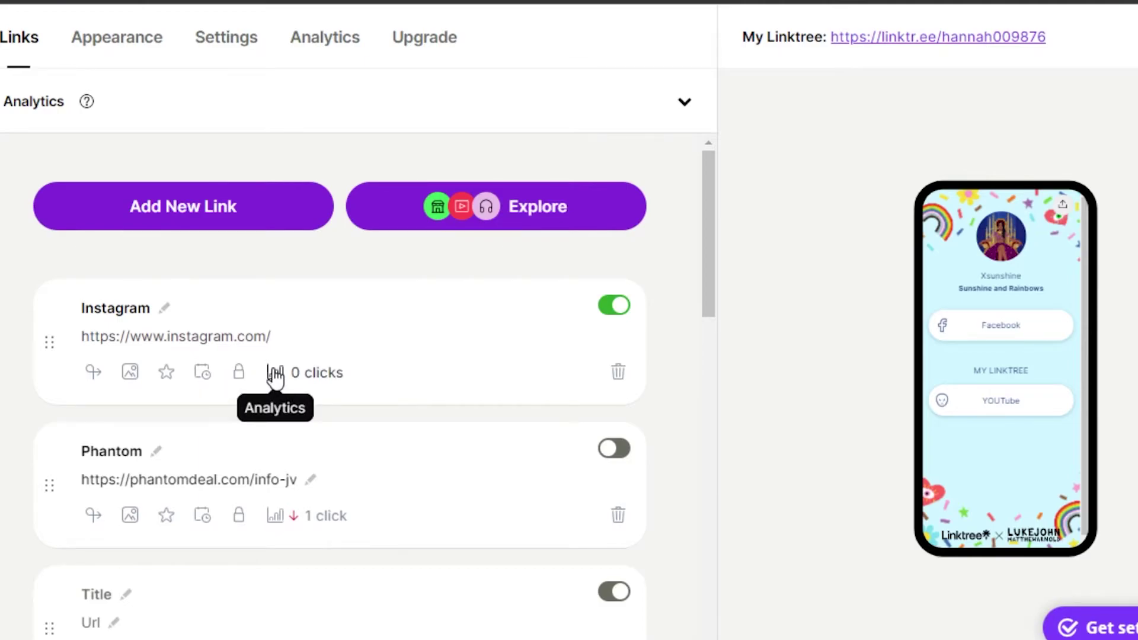
click(304, 349)
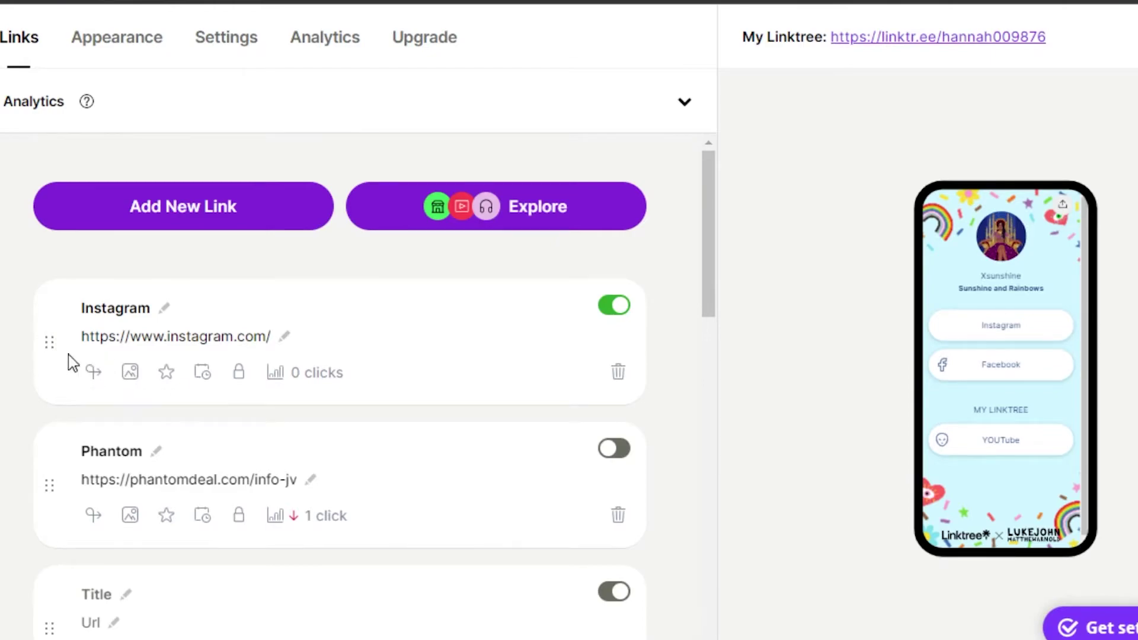
Open the Instagram link's thumbnail options, then test the link from the preview and return
click(131, 374)
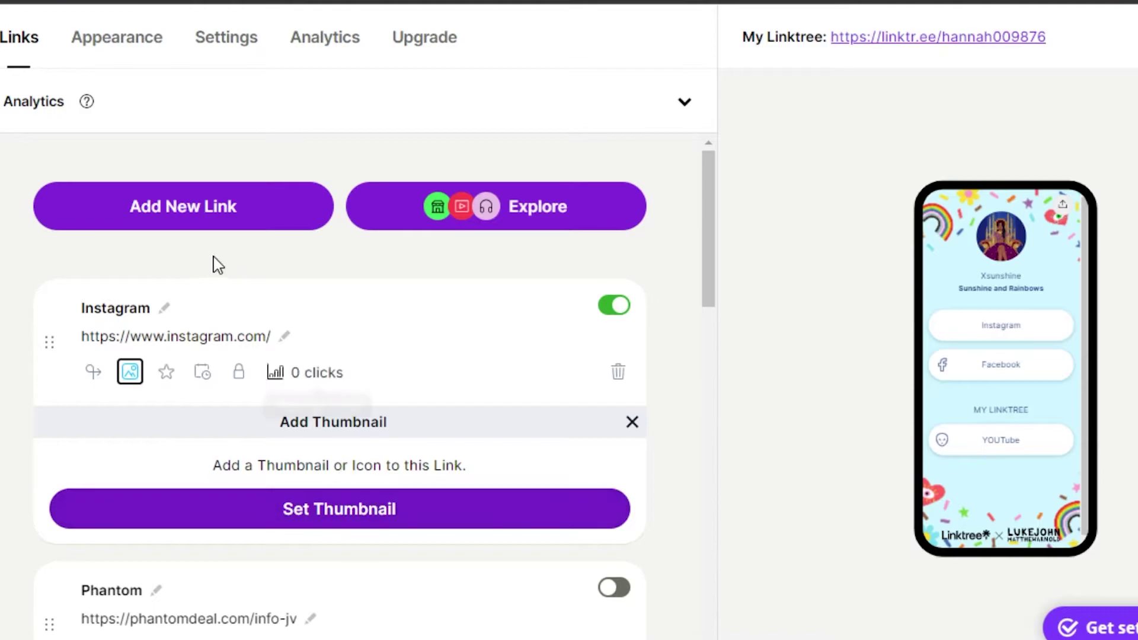
click(633, 437)
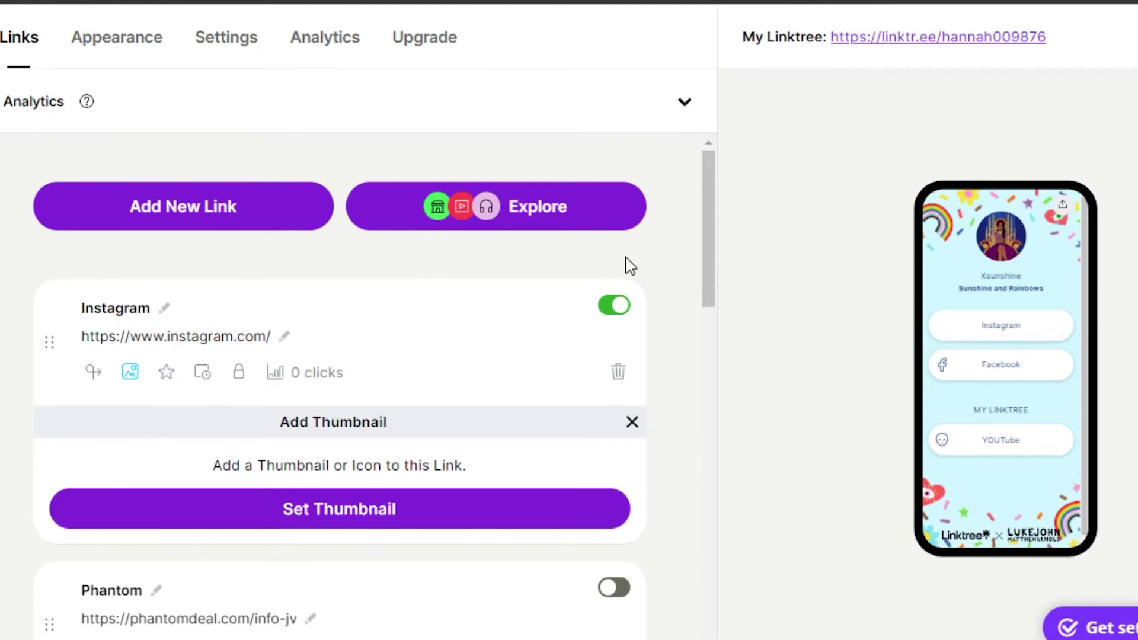
click(980, 342)
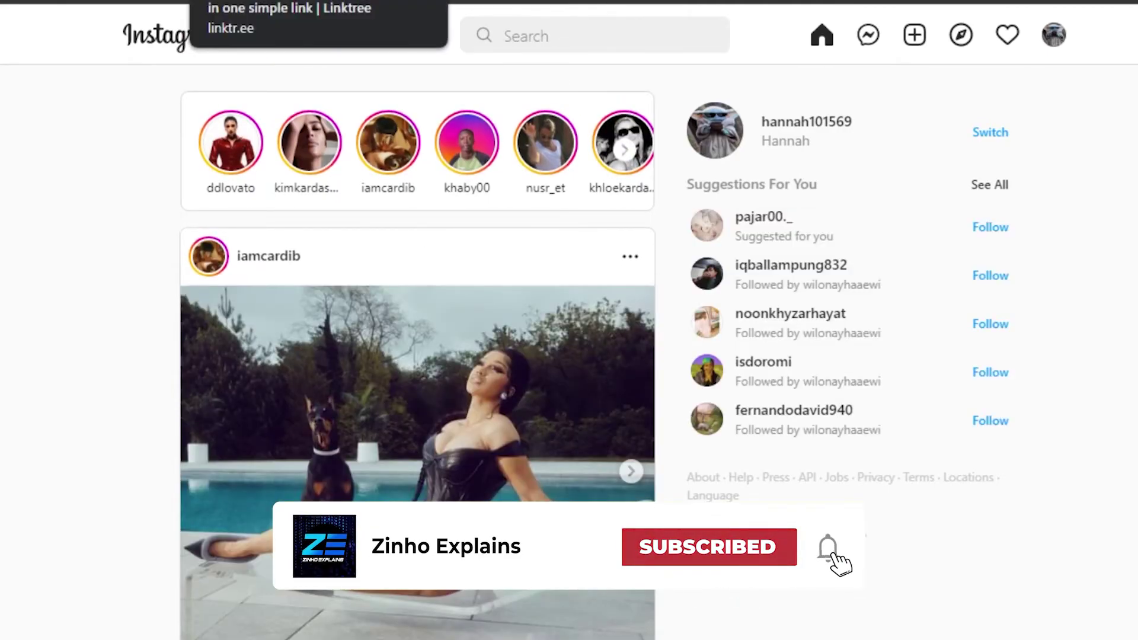
click(368, 1)
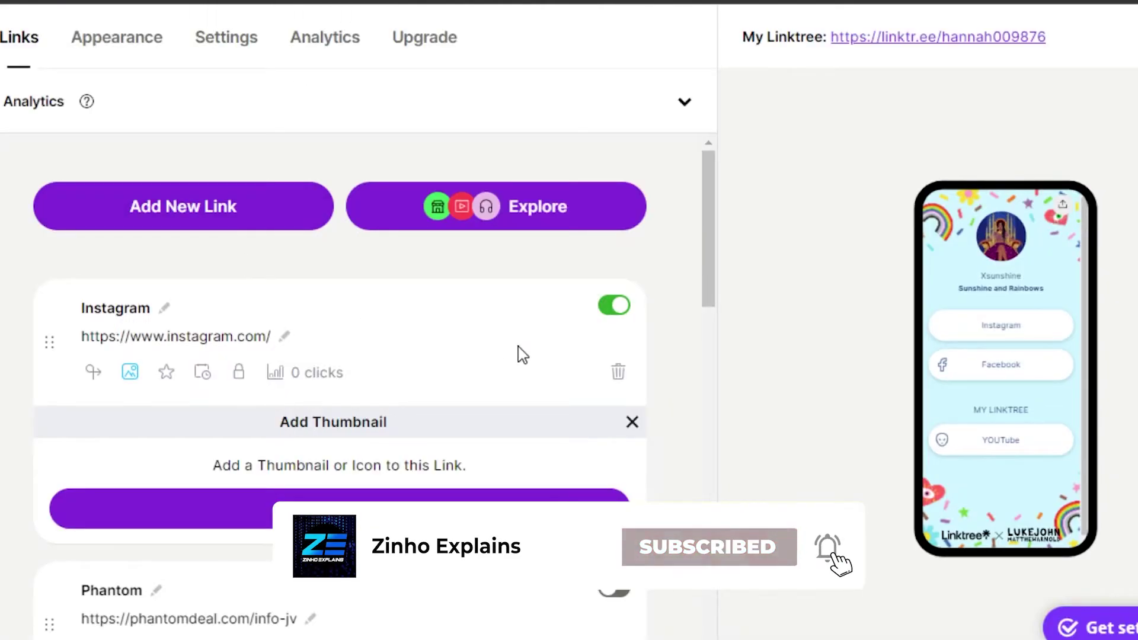
Add a YouTube link from Explore and title it 'Zinho youtube channel'
click(557, 230)
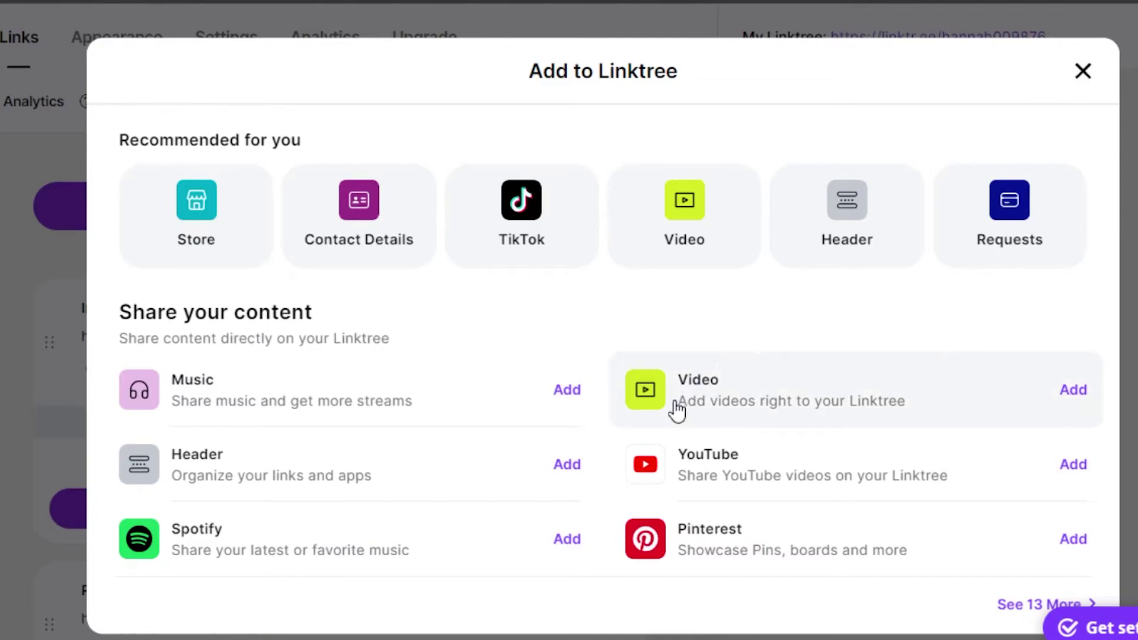
click(1071, 469)
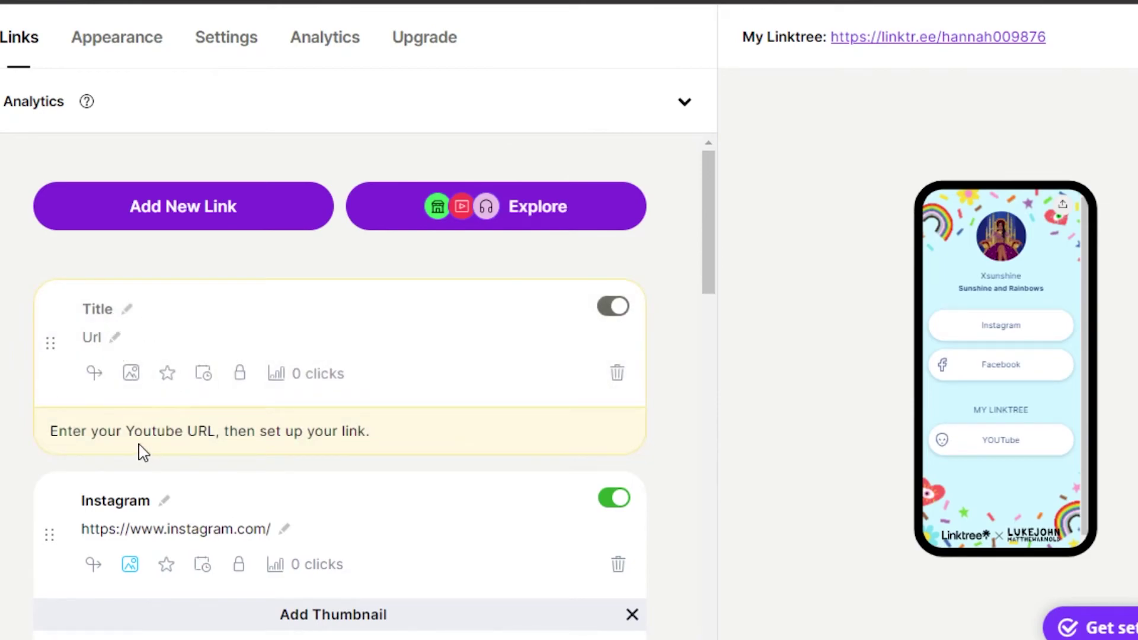
click(124, 310)
text(Zinho youtube channel)
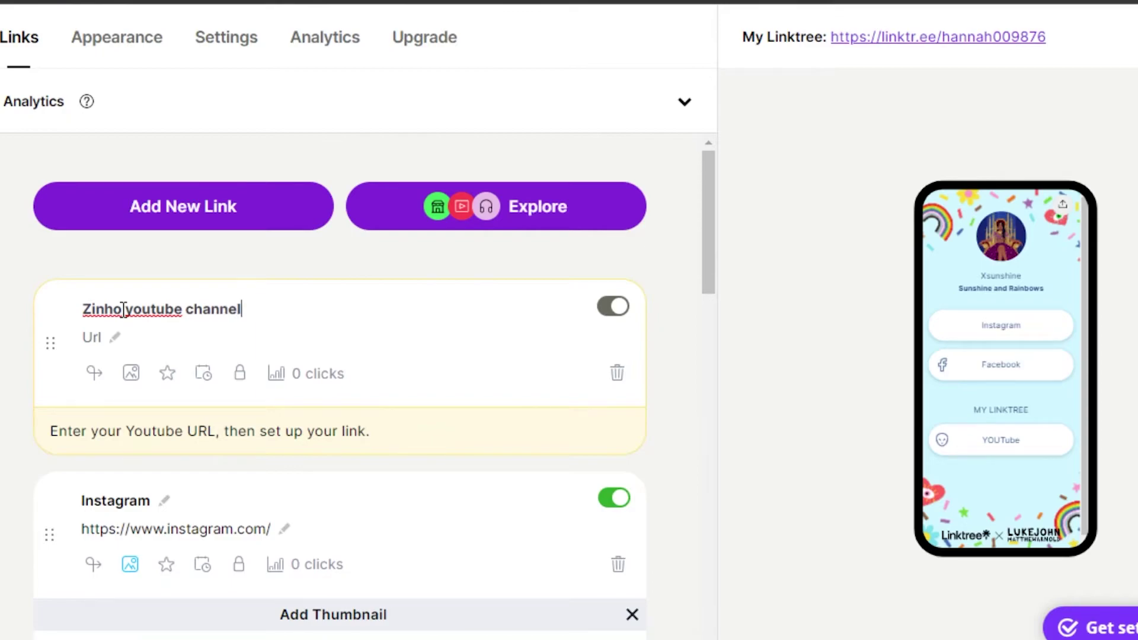
key(Return)
Leave the YouTube link's URL empty, dismissing the URL suggestions and prioritize option
click(117, 339)
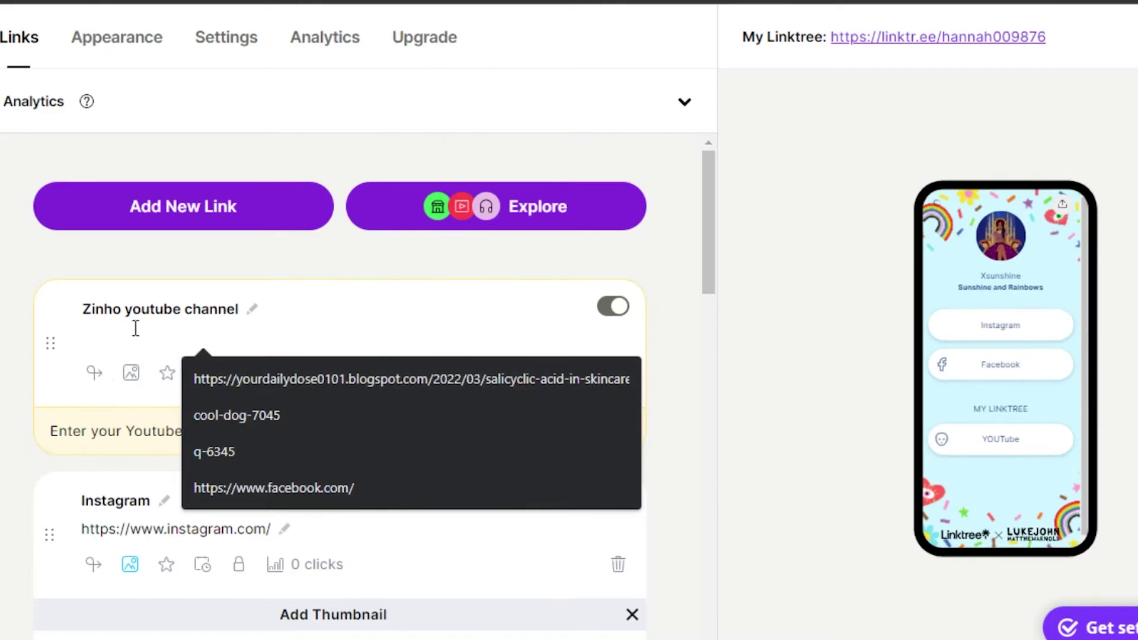
click(398, 274)
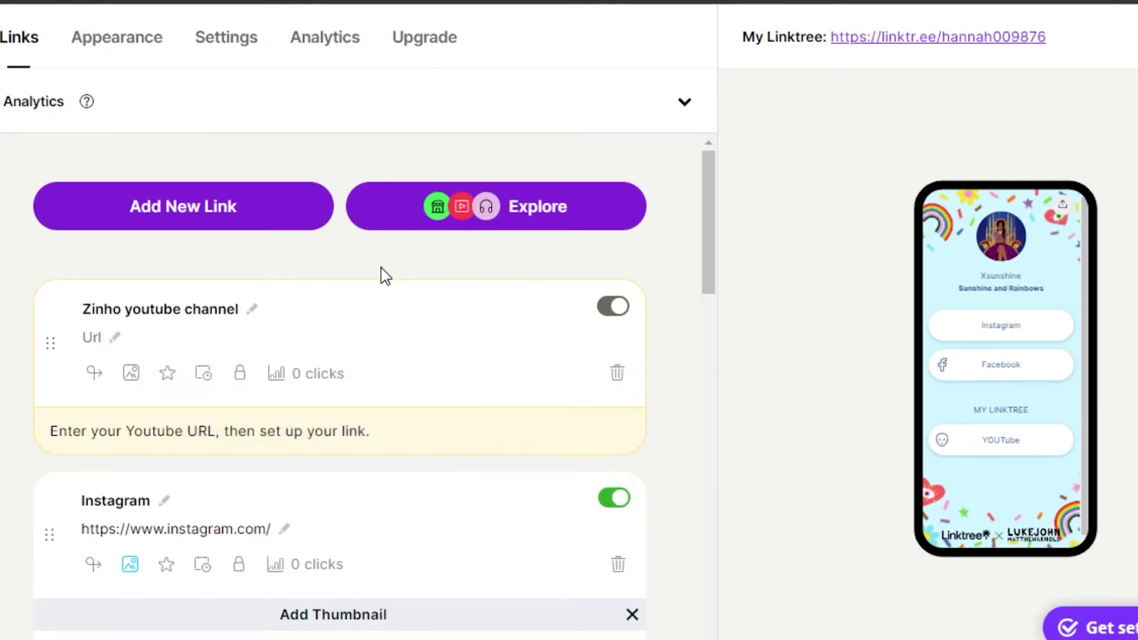
click(168, 378)
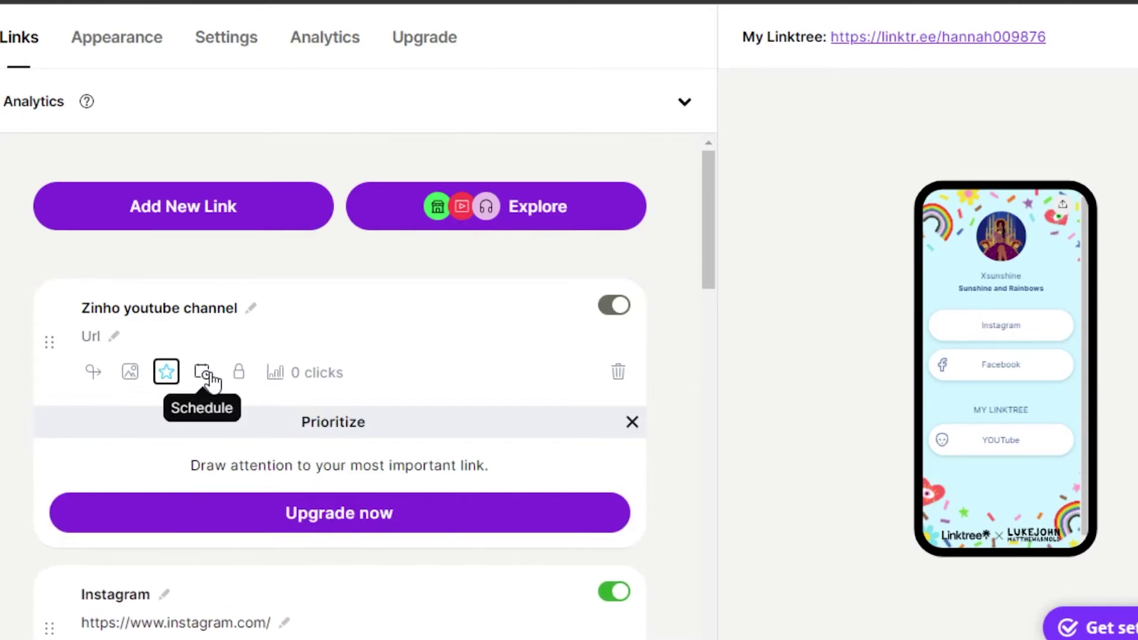
click(203, 378)
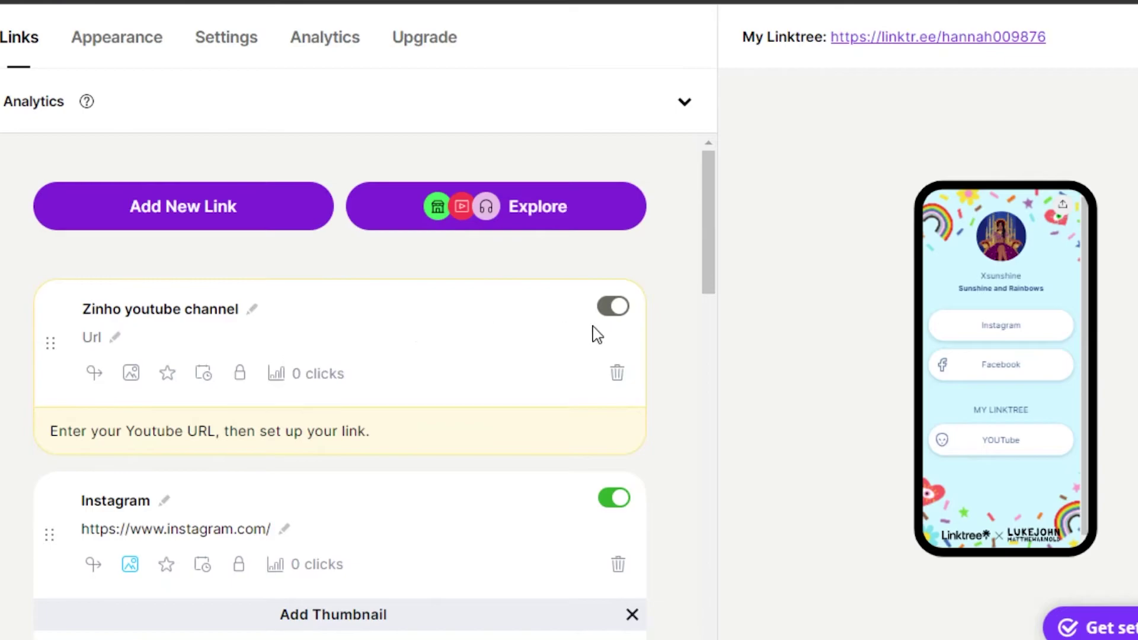
drag(713, 246, 712, 505)
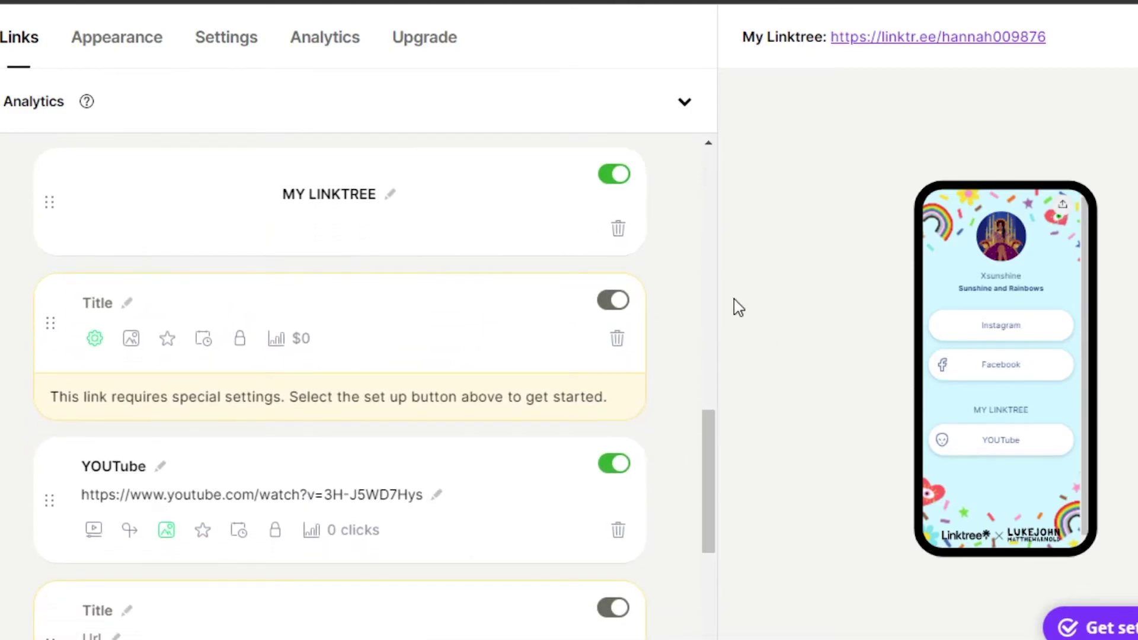
Hide the MY LINKTREE header and delete the two empty untitled links
click(616, 176)
scroll(617, 178, down, 1)
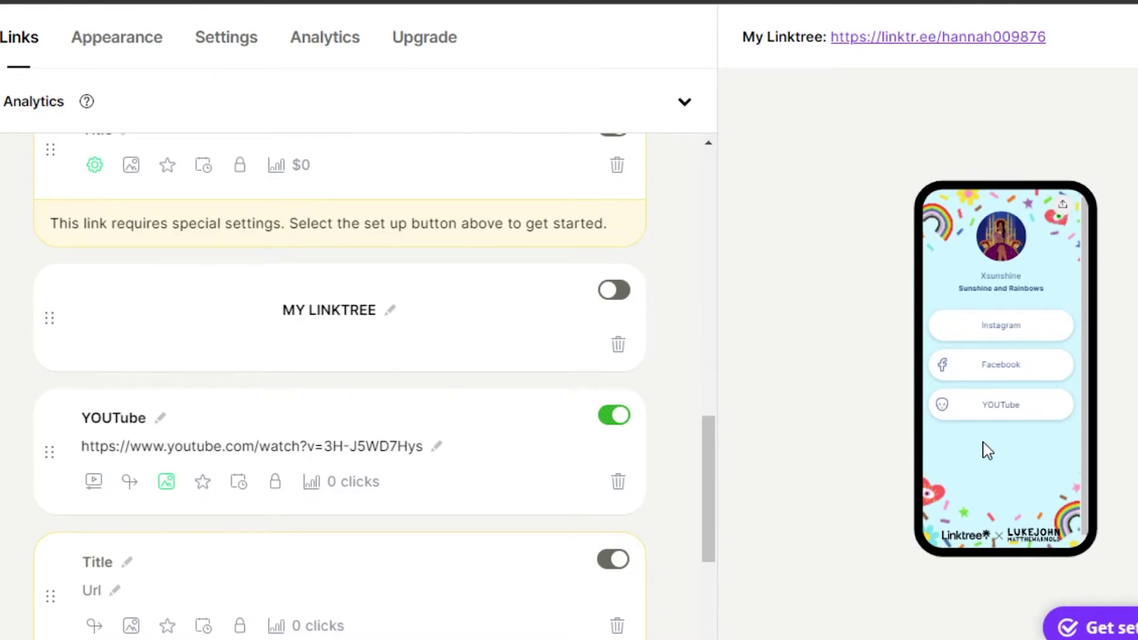
drag(714, 451, 702, 556)
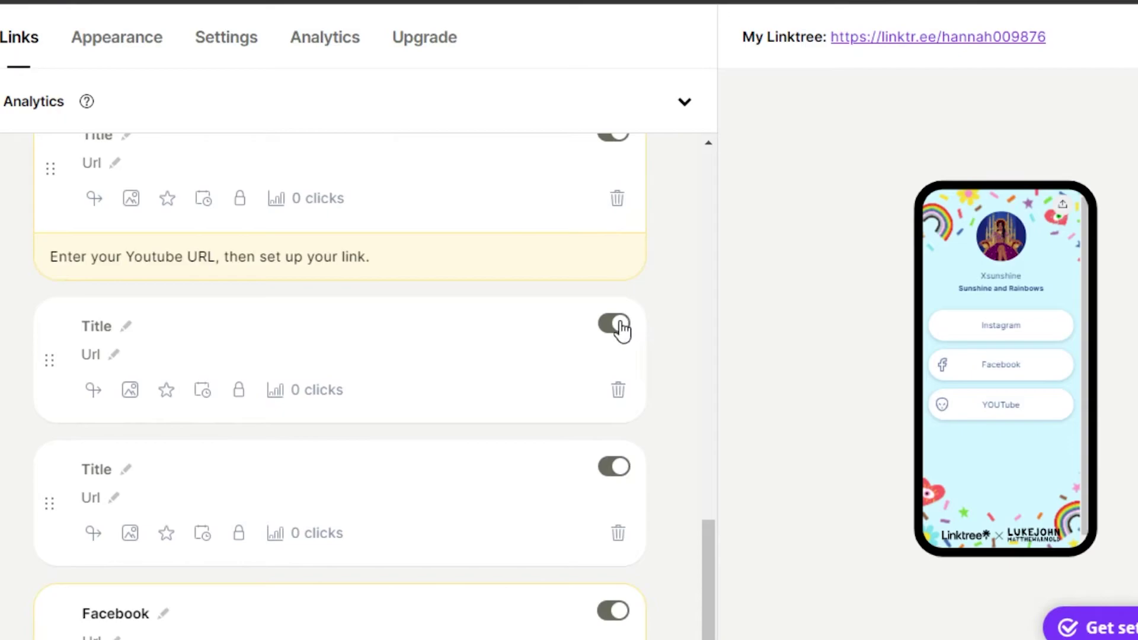
click(618, 391)
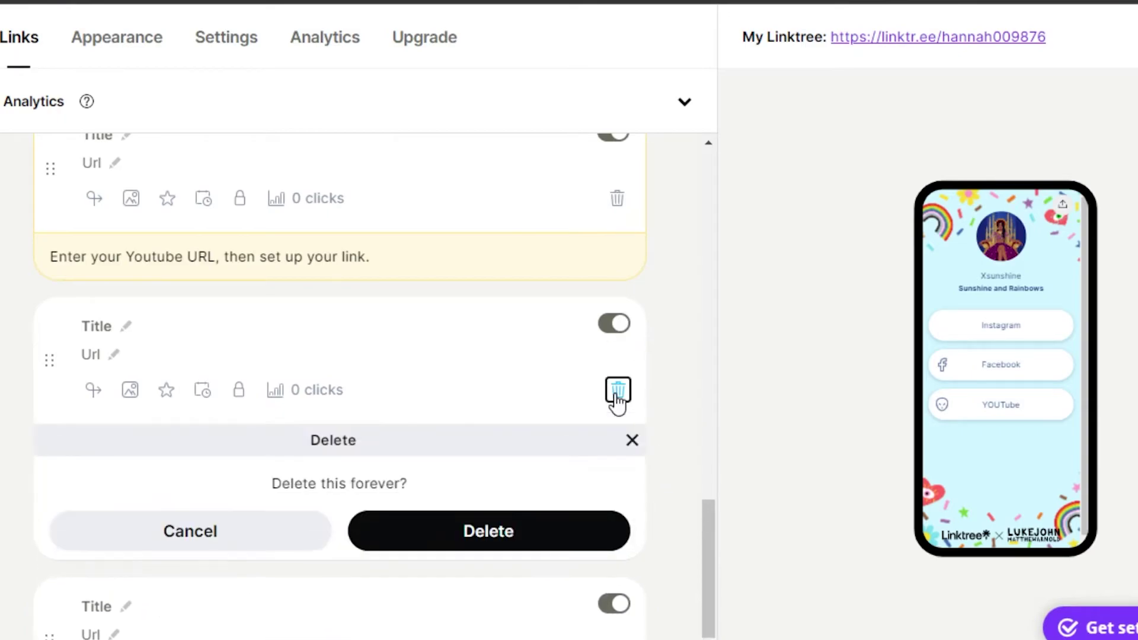
click(525, 519)
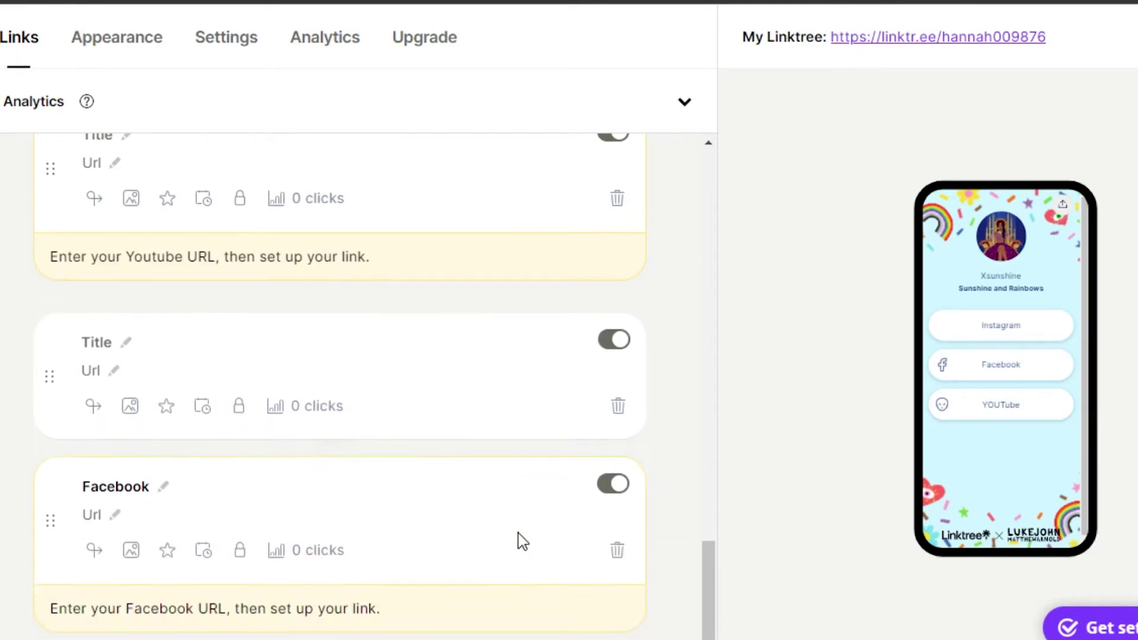
click(618, 392)
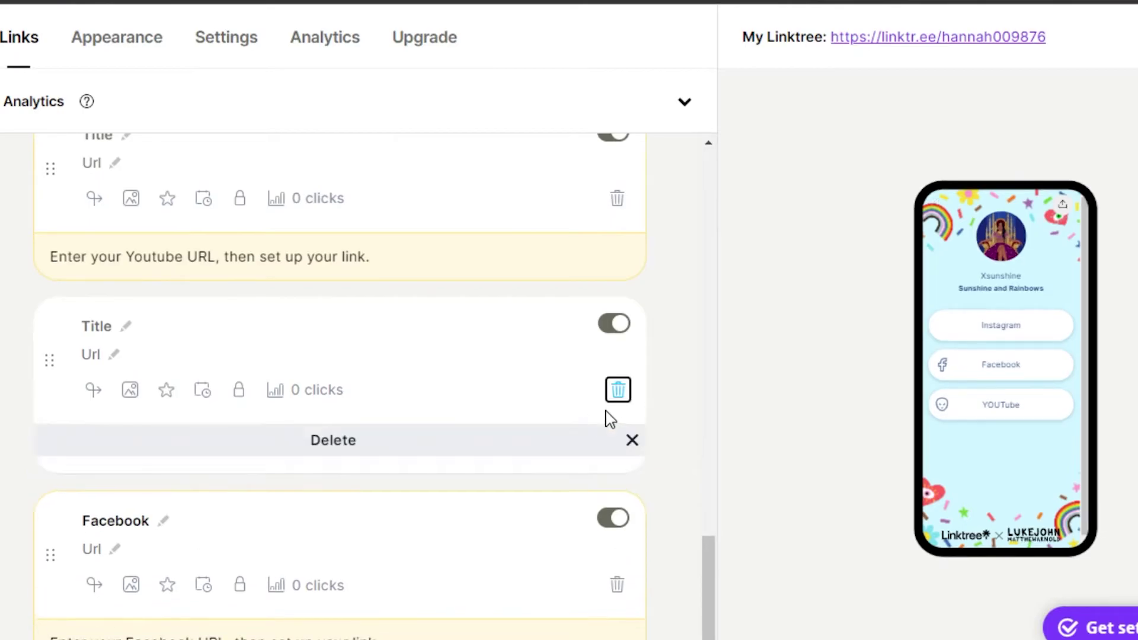
click(513, 544)
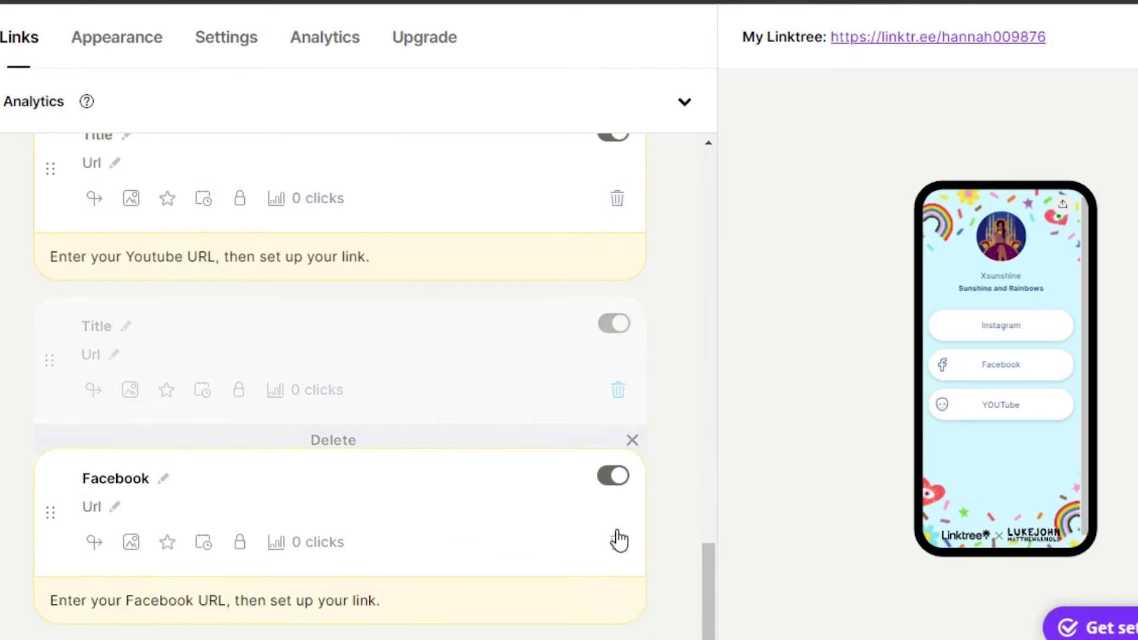
Bring up the Share your Linktree options
drag(712, 565, 970, 318)
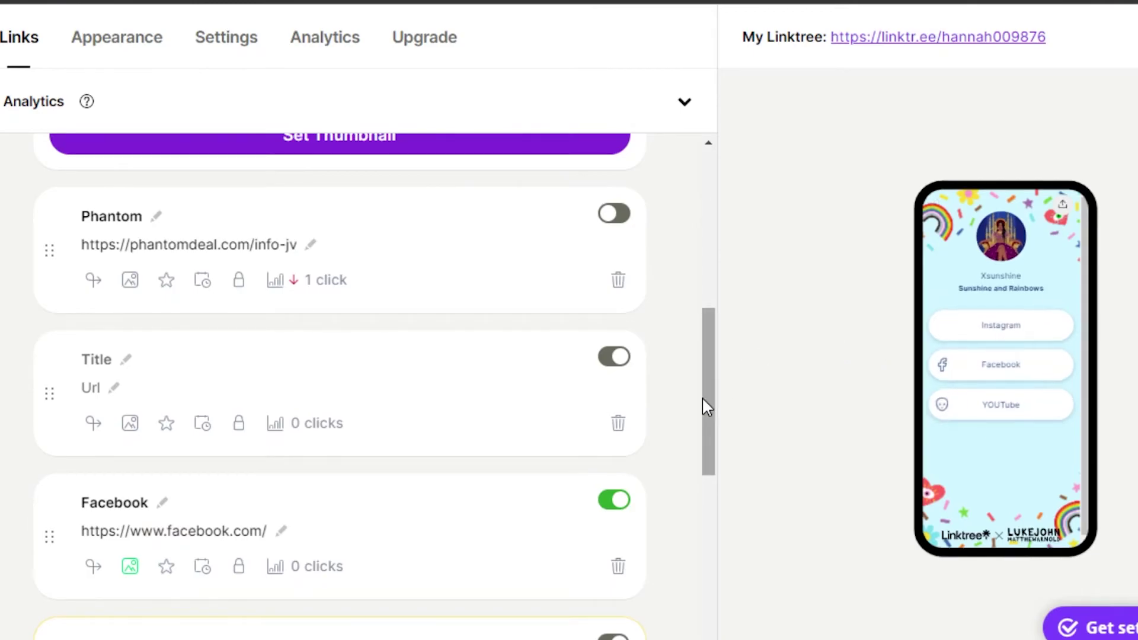
drag(704, 397, 704, 240)
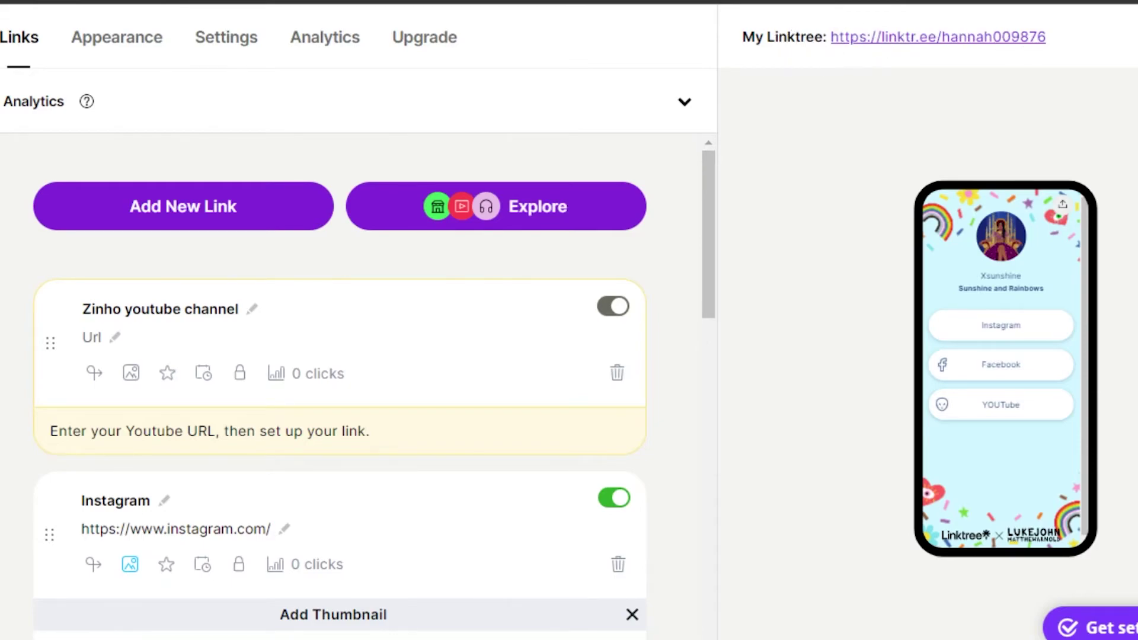
click(1063, 204)
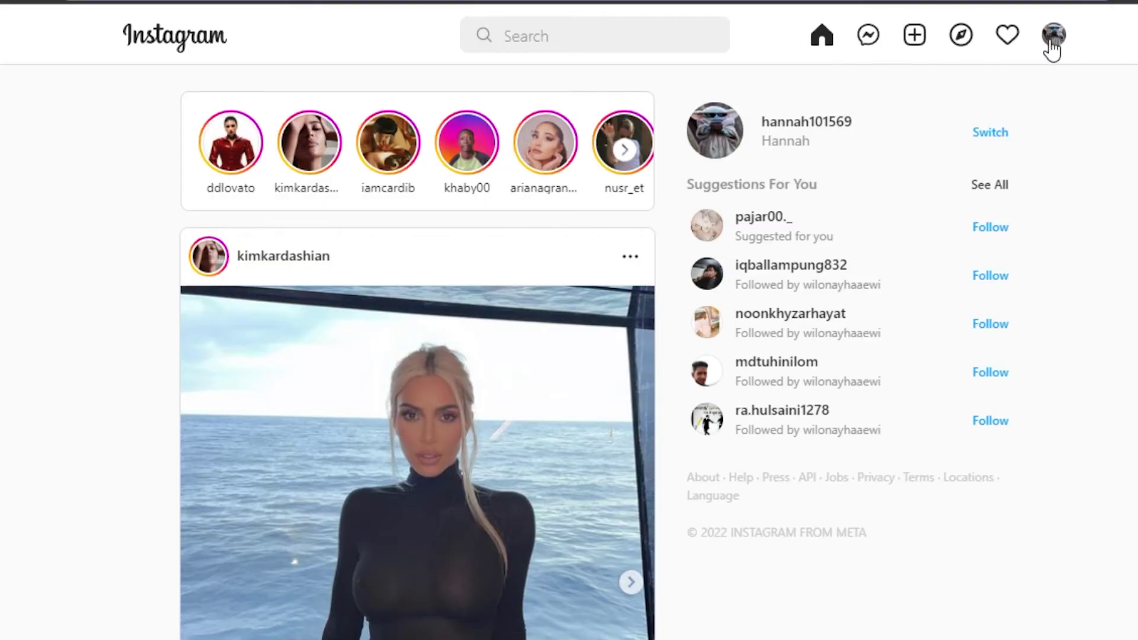
In Instagram's Edit profile, paste the Linktree profile URL into the bio under 'happy'
click(1056, 37)
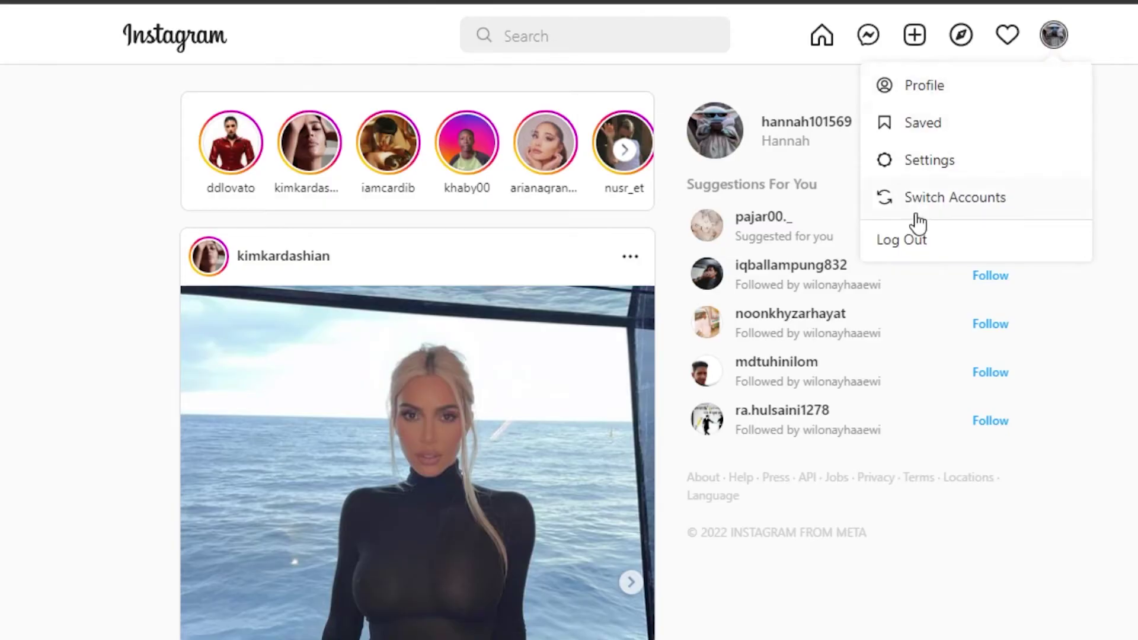
click(901, 101)
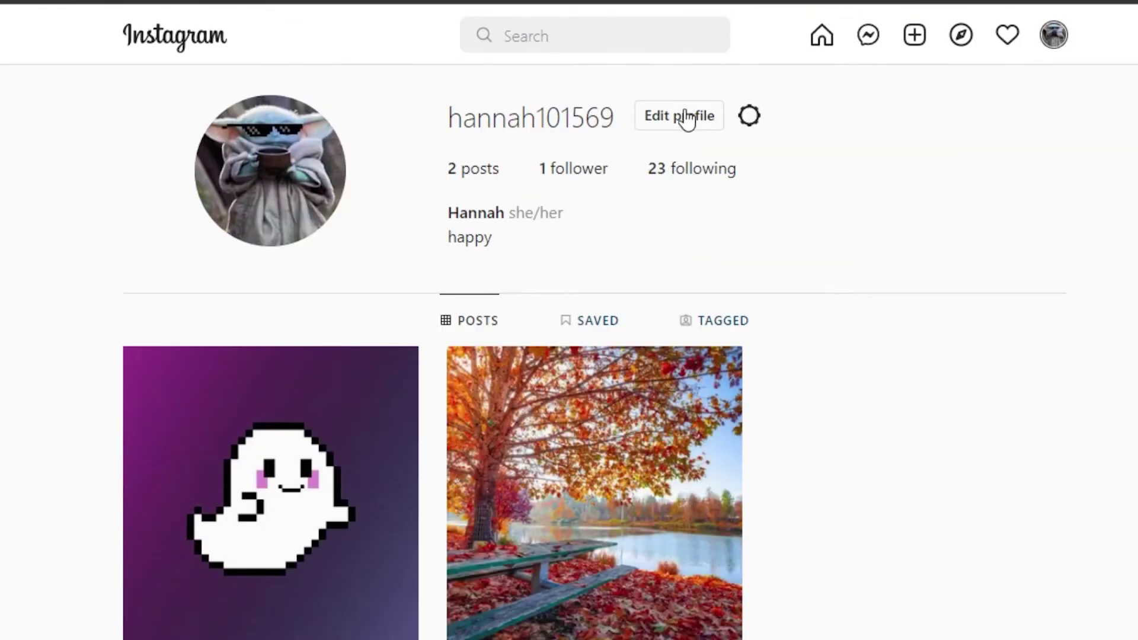
click(686, 115)
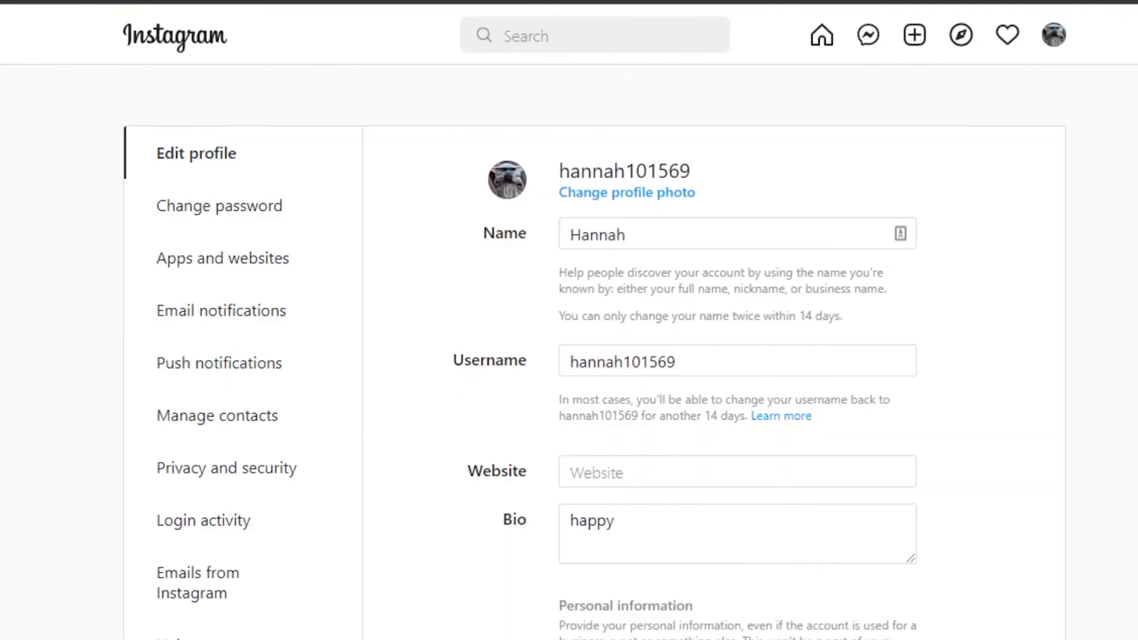
scroll(857, 351, down, 3)
click(671, 367)
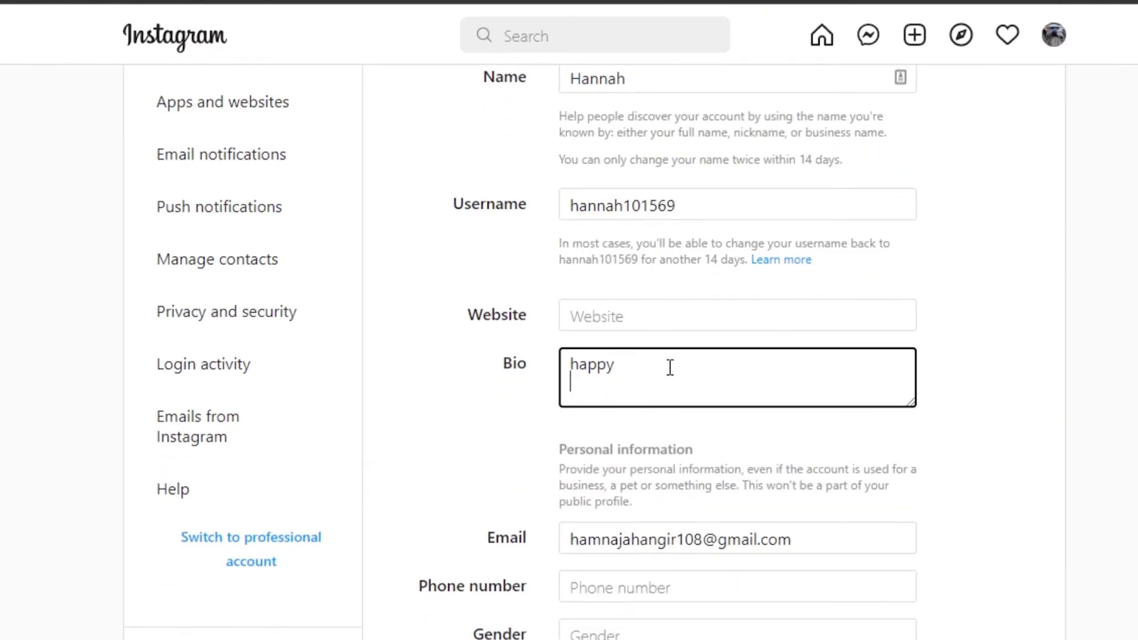
right_click(588, 410)
click(660, 193)
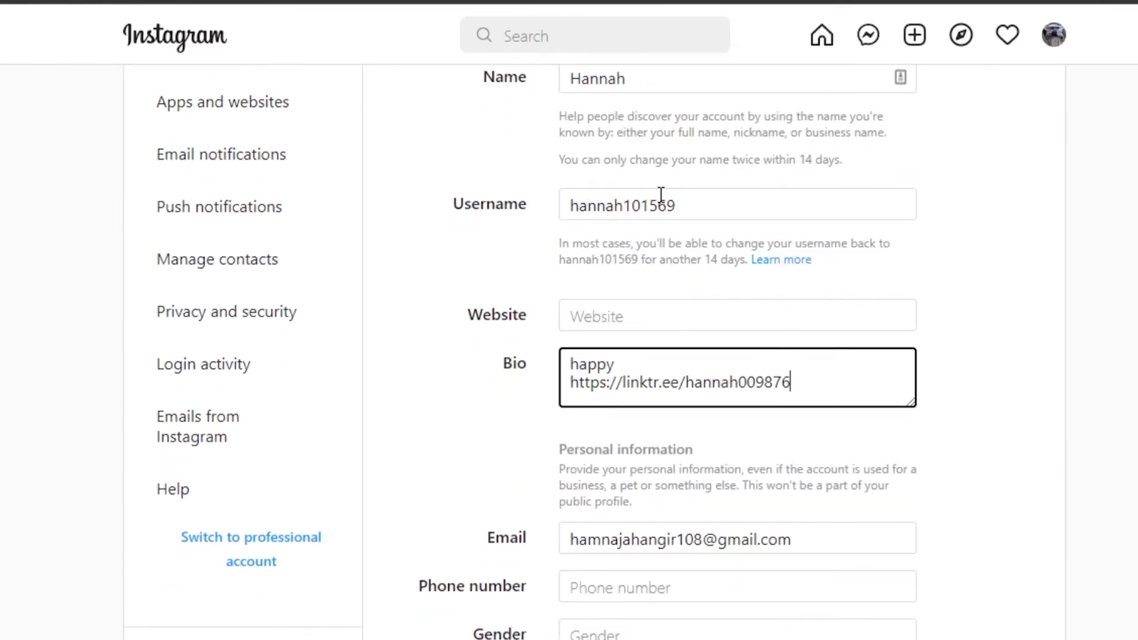
Submit the updated bio and view the profile to confirm the Linktree URL shows
scroll(1119, 204, up, 3)
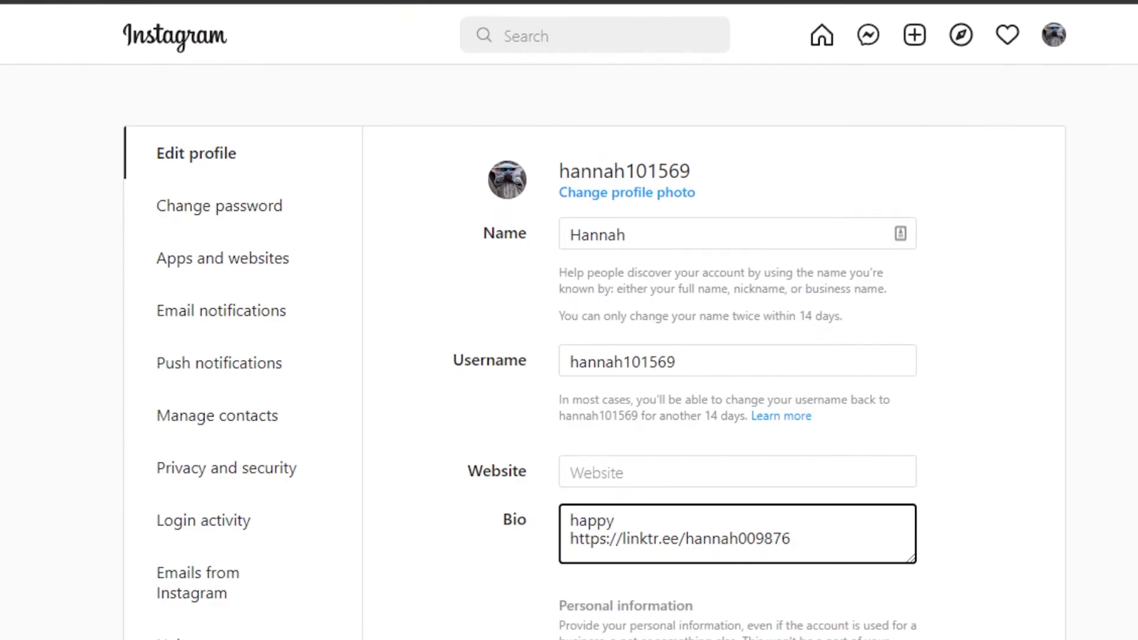
scroll(710, 472, down, 7)
click(590, 500)
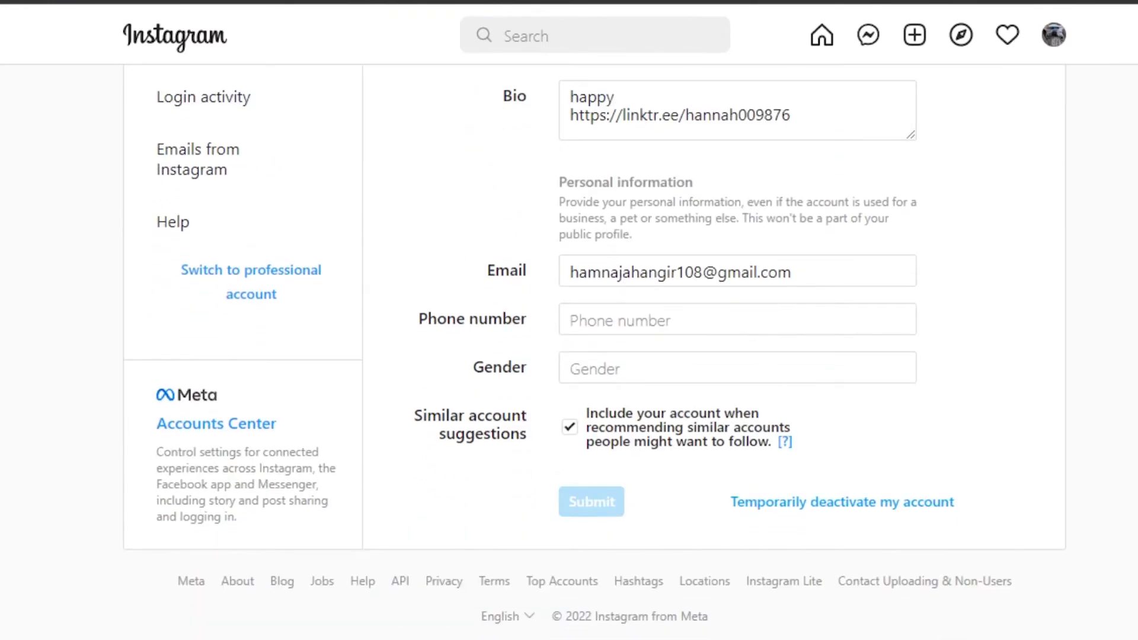
click(1054, 34)
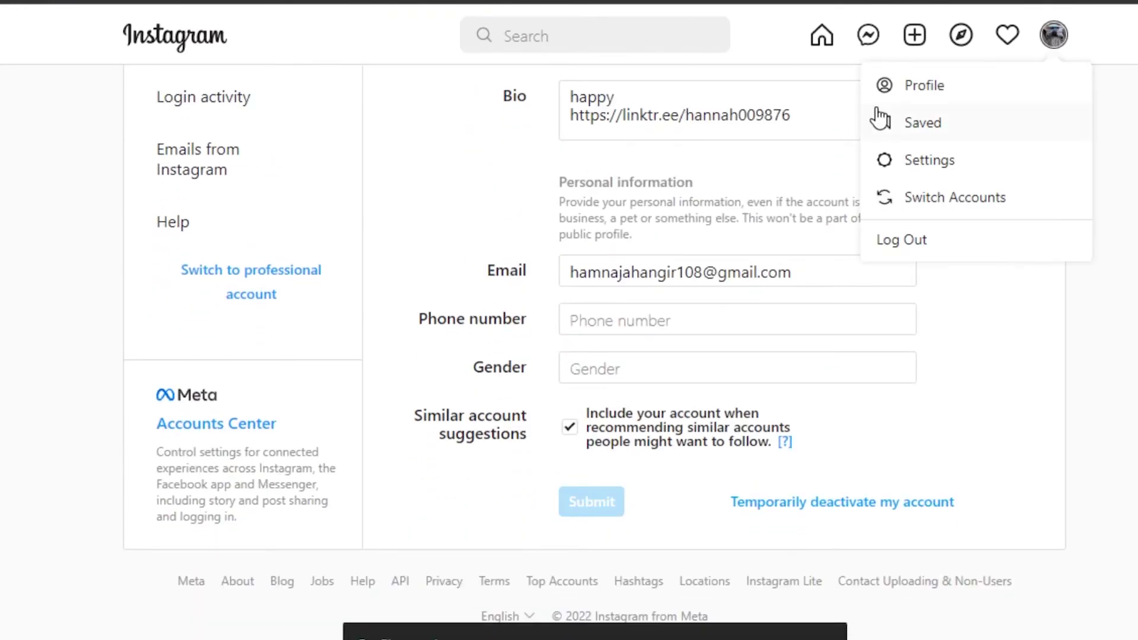
click(876, 100)
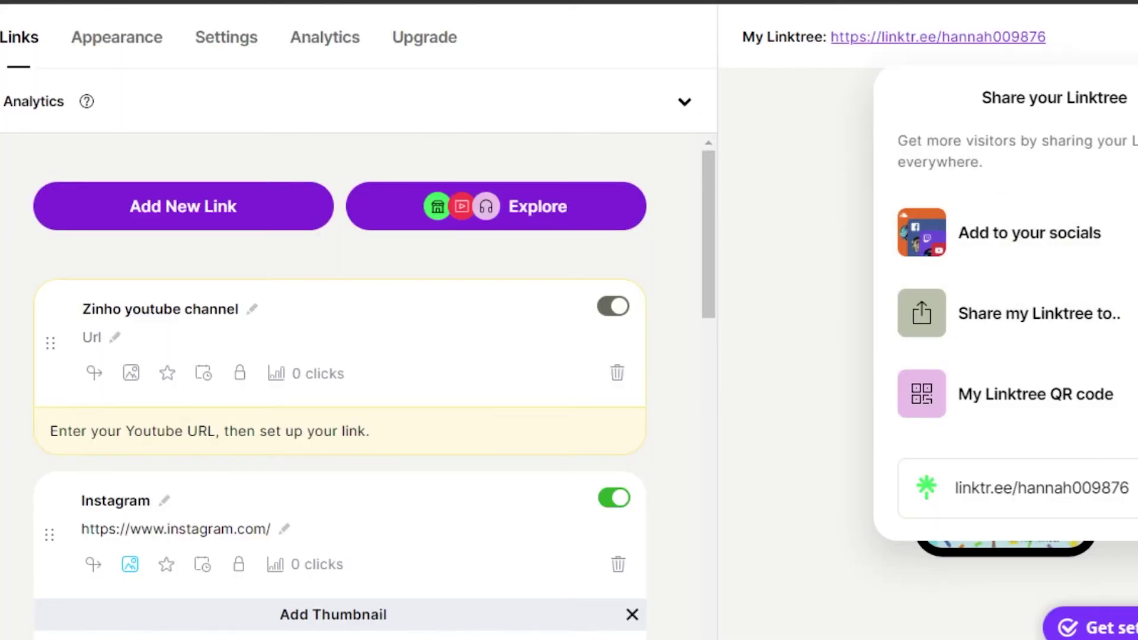
Close the Share your Linktree panel and review the Instagram, Facebook and YouTube links
key(Escape)
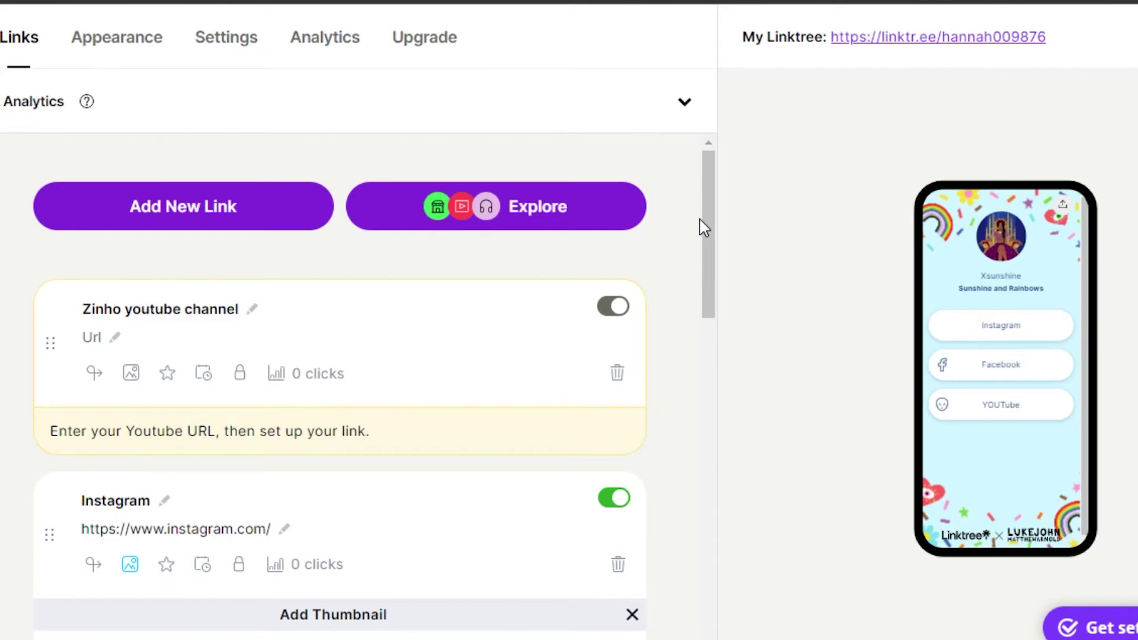
drag(703, 227, 681, 432)
click(682, 432)
drag(714, 208, 713, 178)
drag(717, 293, 732, 182)
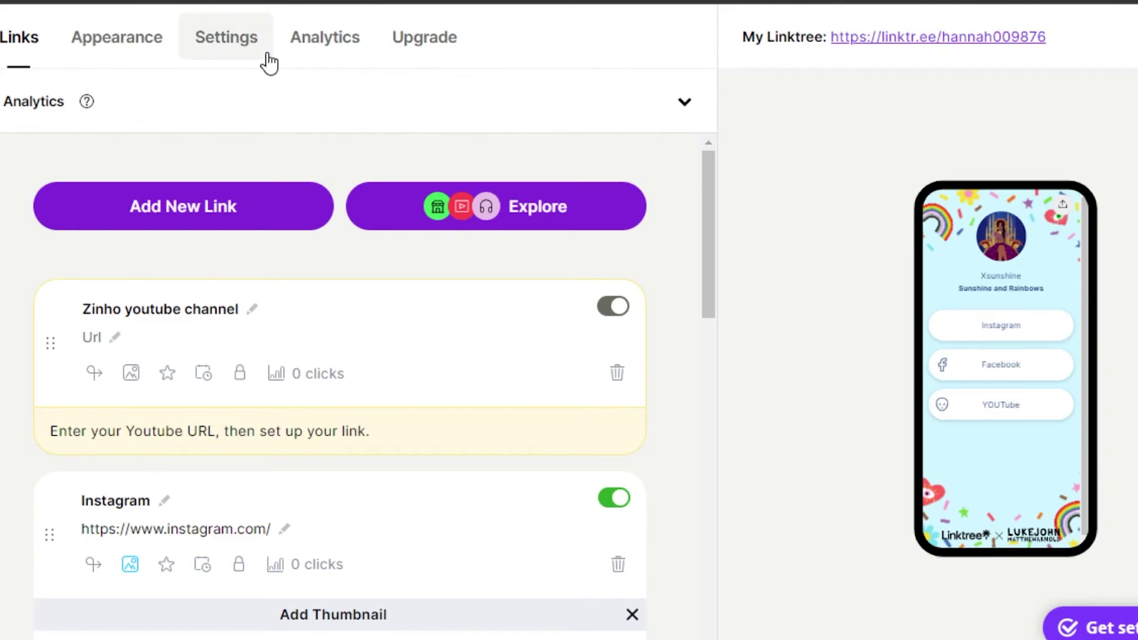
Browse the Settings page's SEO, Analytics, Support Banner and Mailing List Integrations sections
click(223, 46)
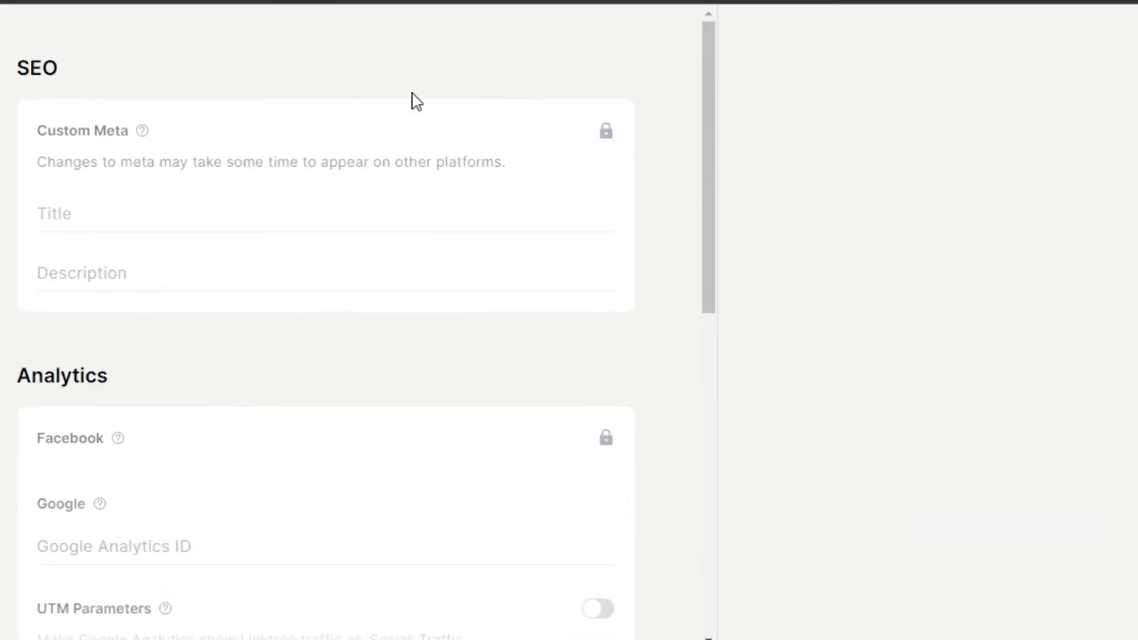
drag(712, 134, 715, 245)
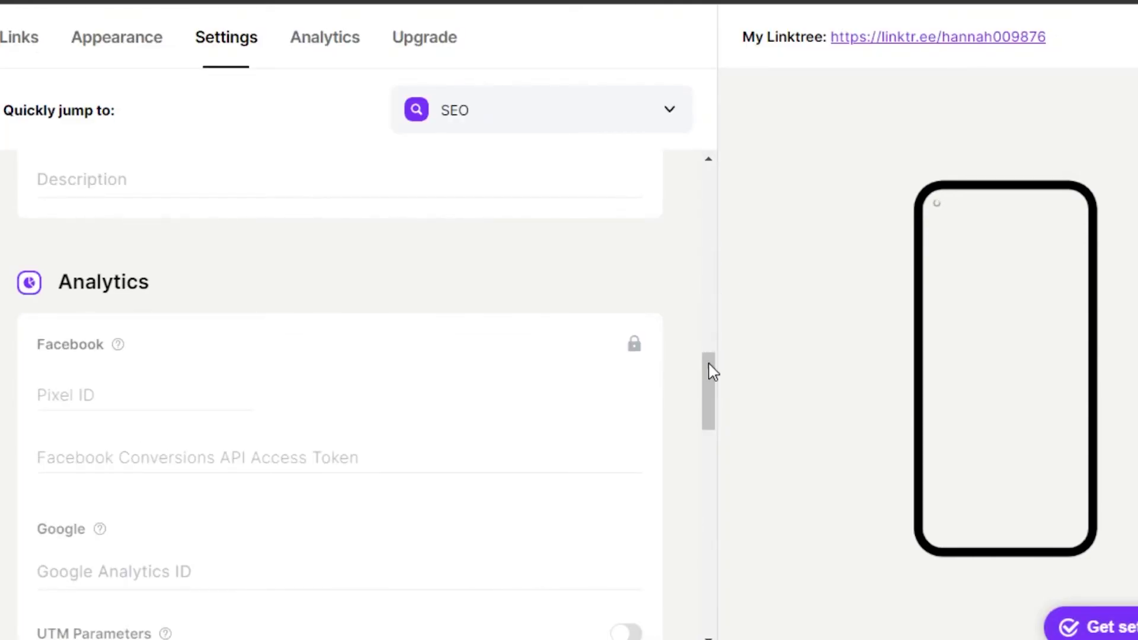
drag(711, 373, 709, 198)
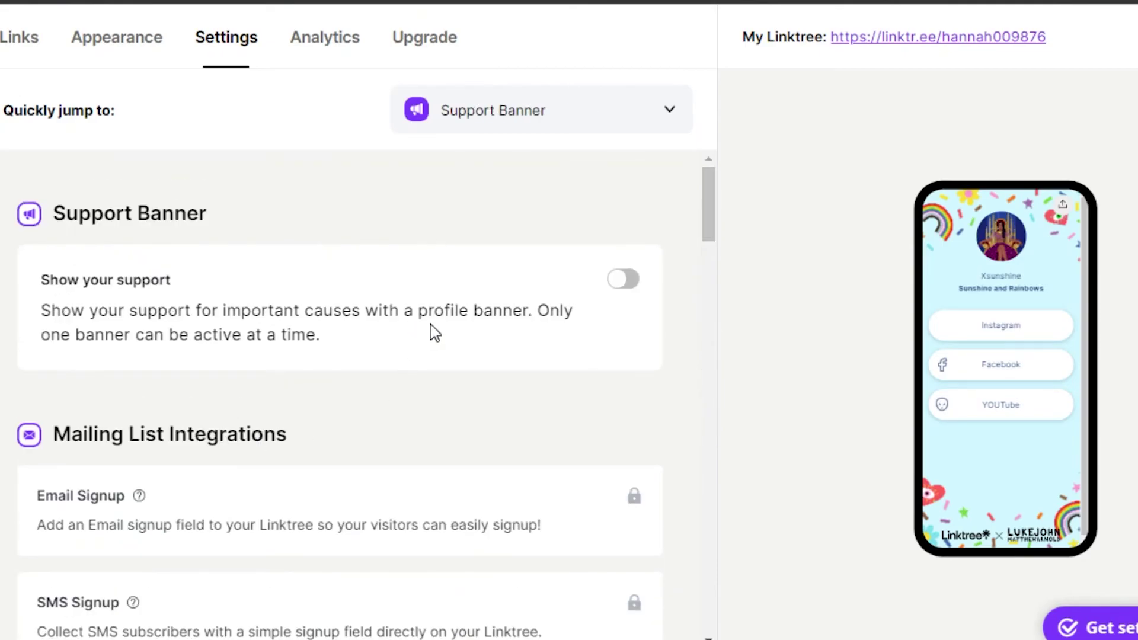
drag(709, 219, 713, 247)
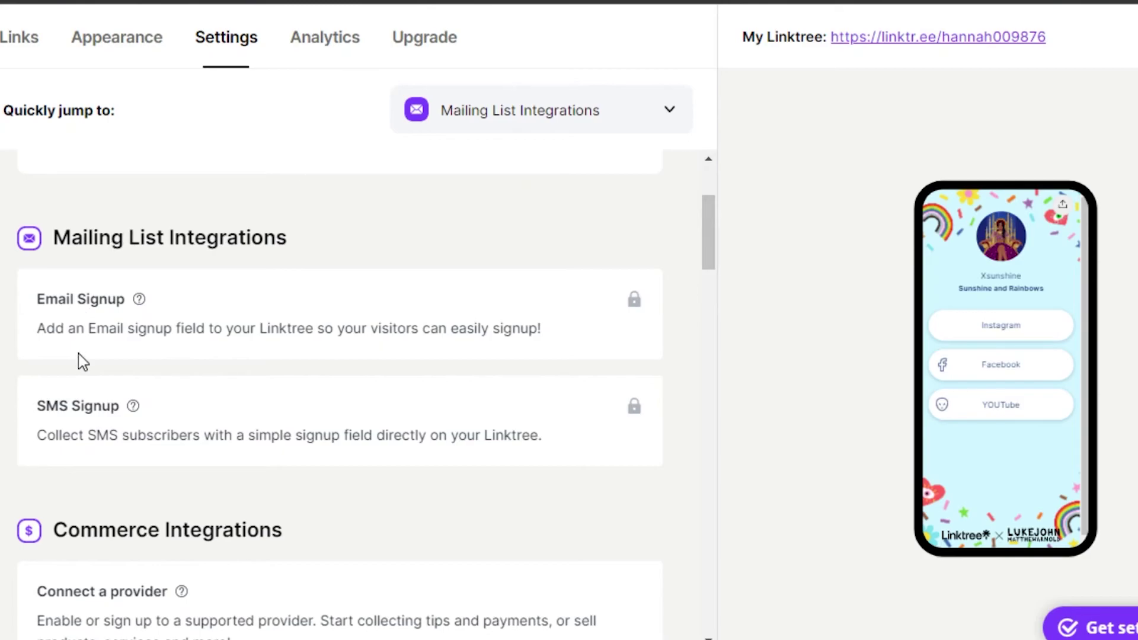
drag(714, 241, 712, 168)
click(778, 134)
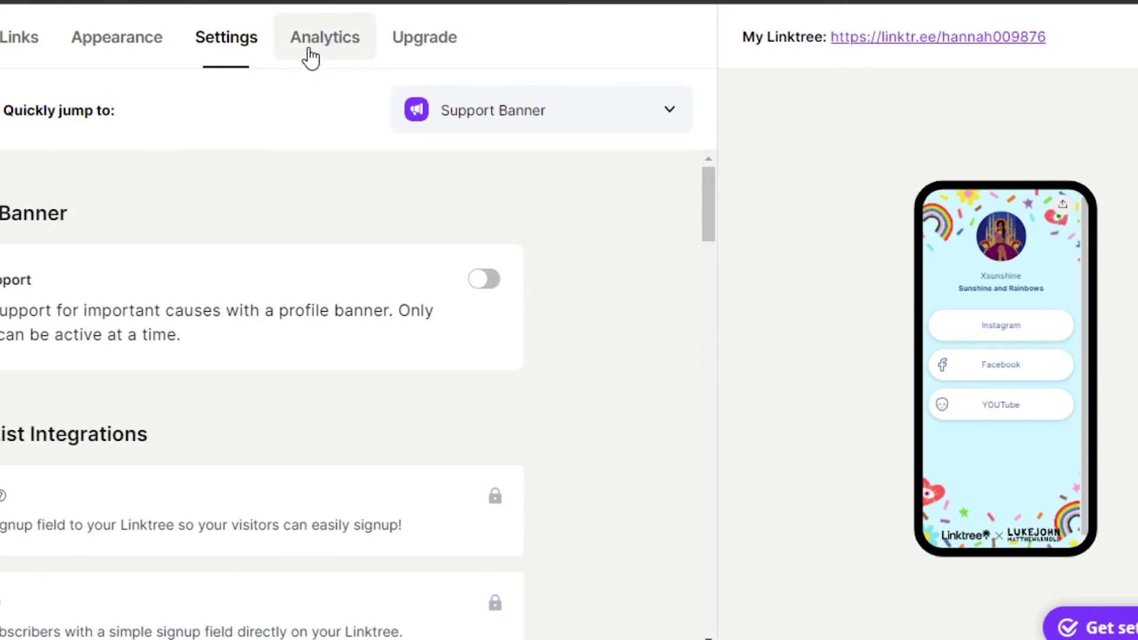
Review Analytics sections down to Device Analytics, returning to the 3 views, 2 clicks, 66.67% CTR totals
click(346, 44)
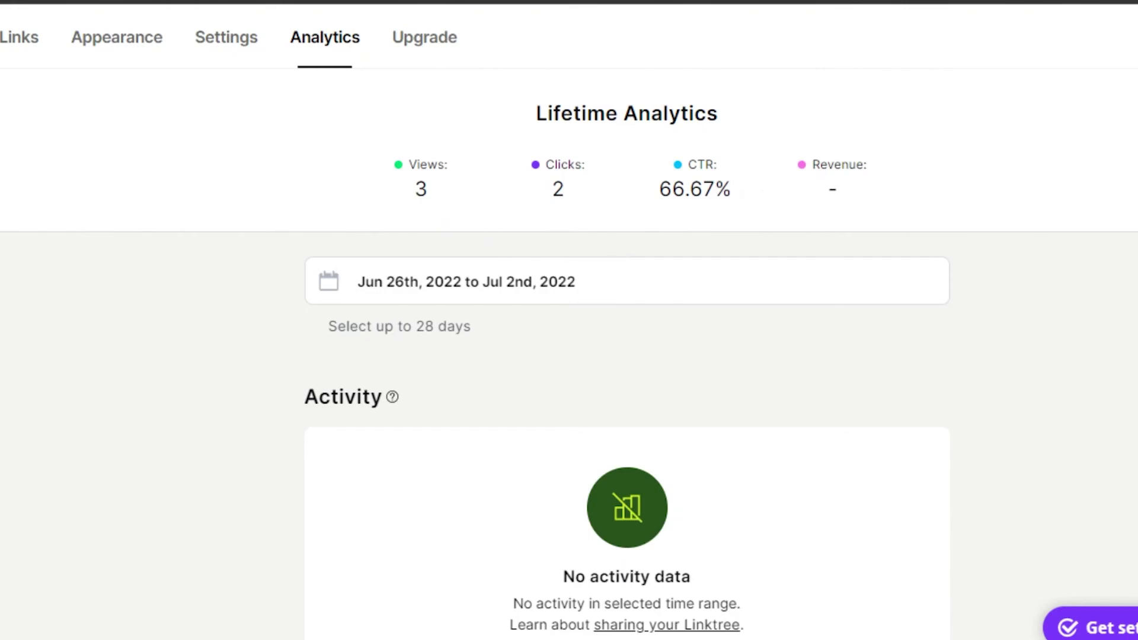
scroll(628, 354, down, 15)
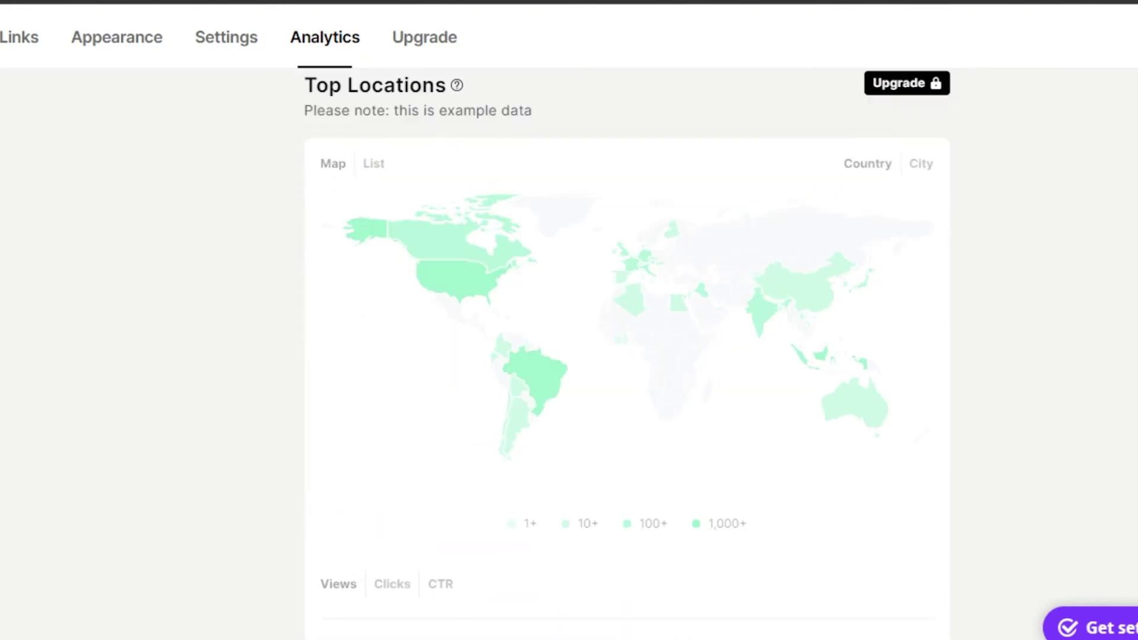
scroll(628, 354, up, 10)
scroll(627, 354, up, 2)
scroll(826, 233, down, 1)
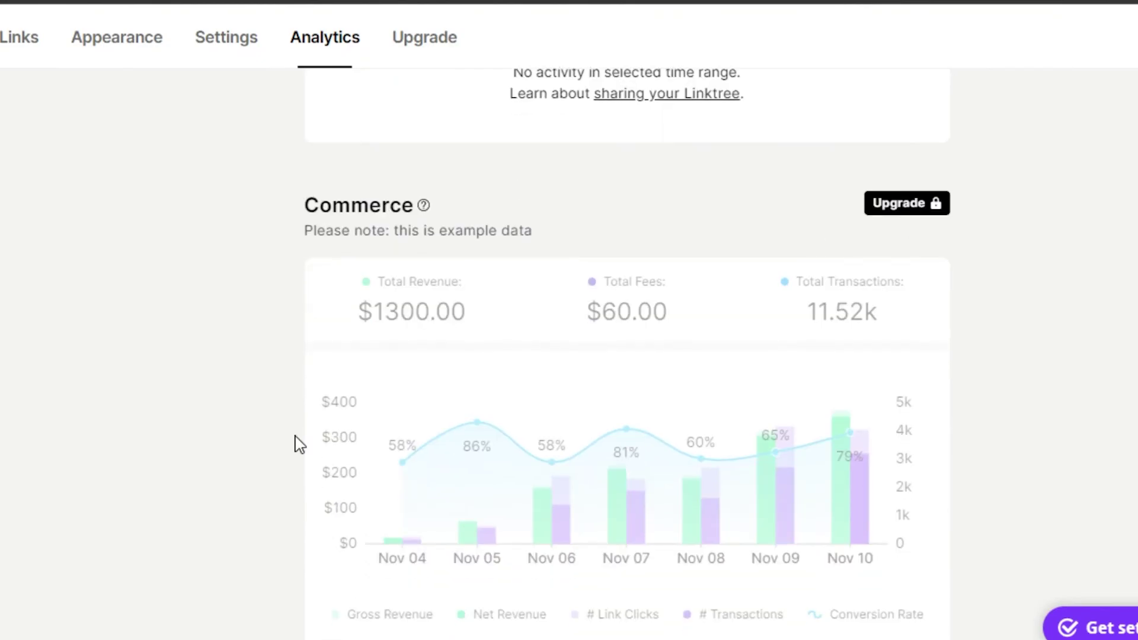
scroll(627, 354, down, 18)
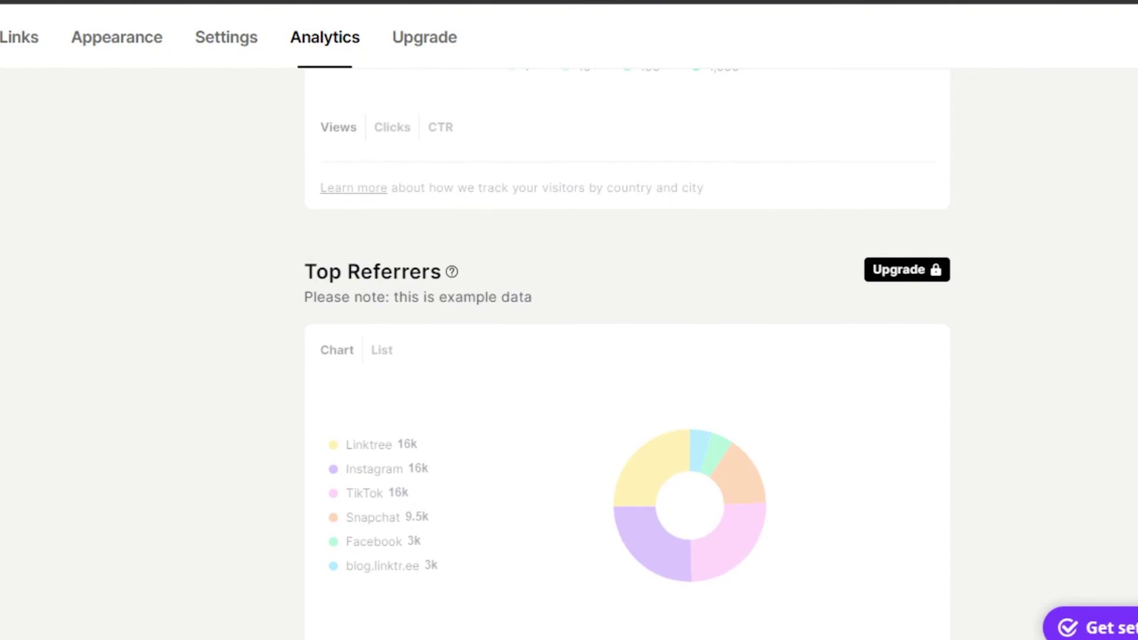
scroll(628, 354, down, 8)
scroll(628, 354, down, 9)
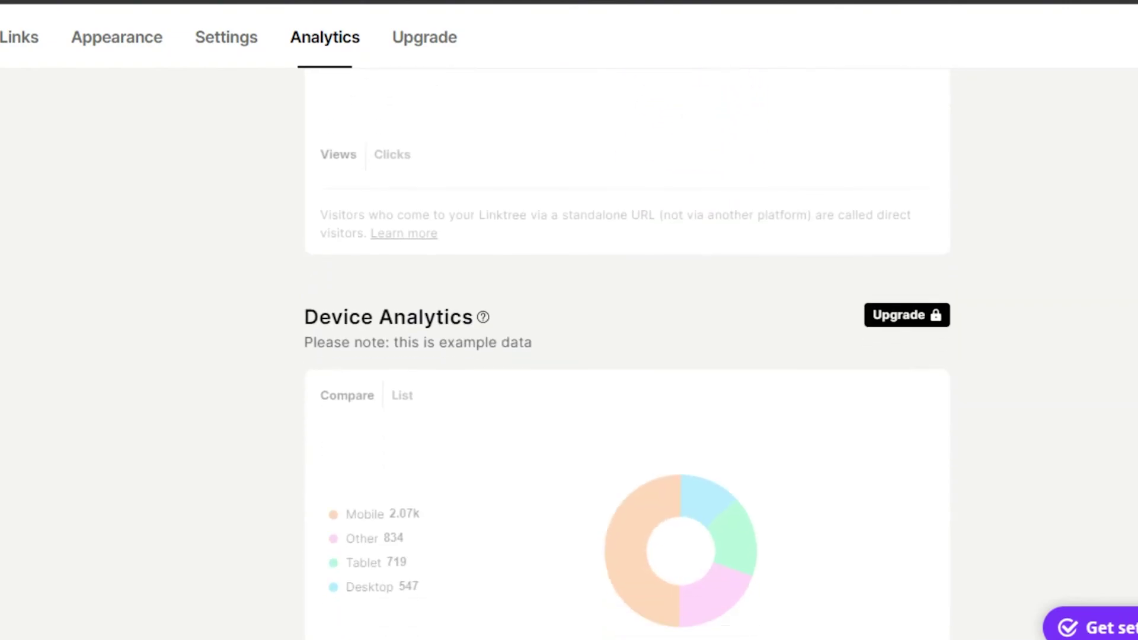
scroll(628, 354, up, 20)
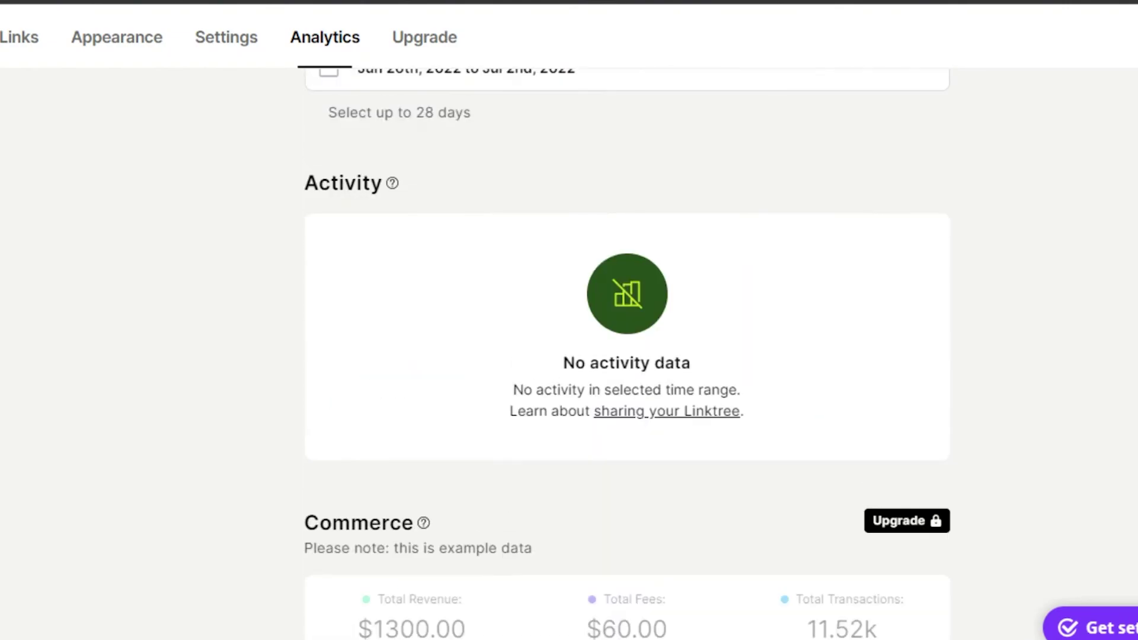
Return to the Links editor with its link cards and phone preview
click(23, 38)
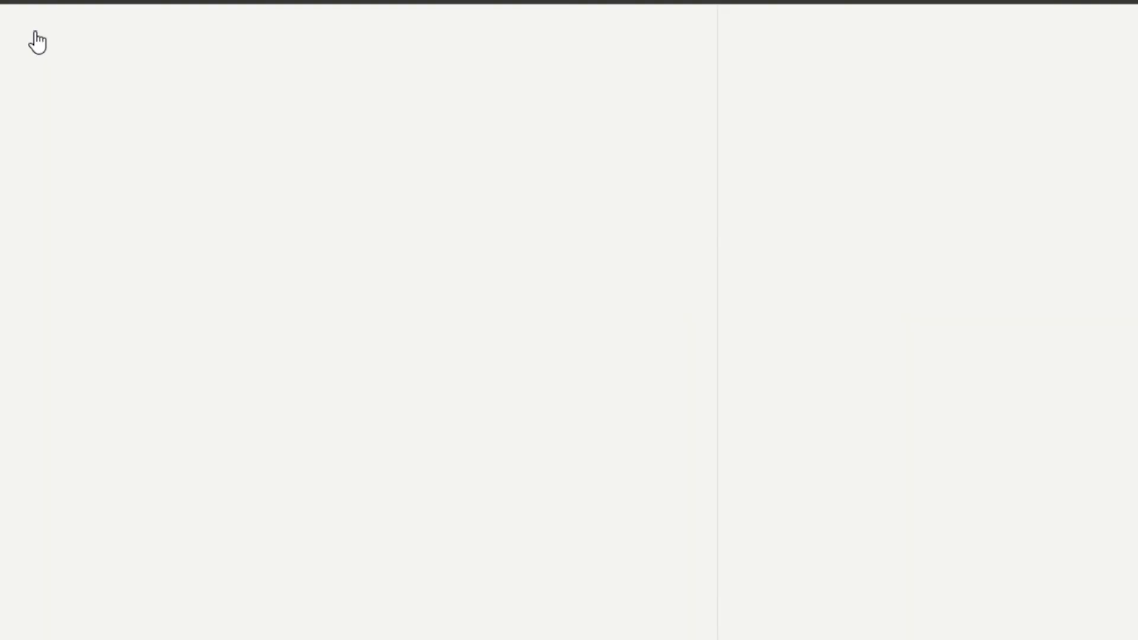